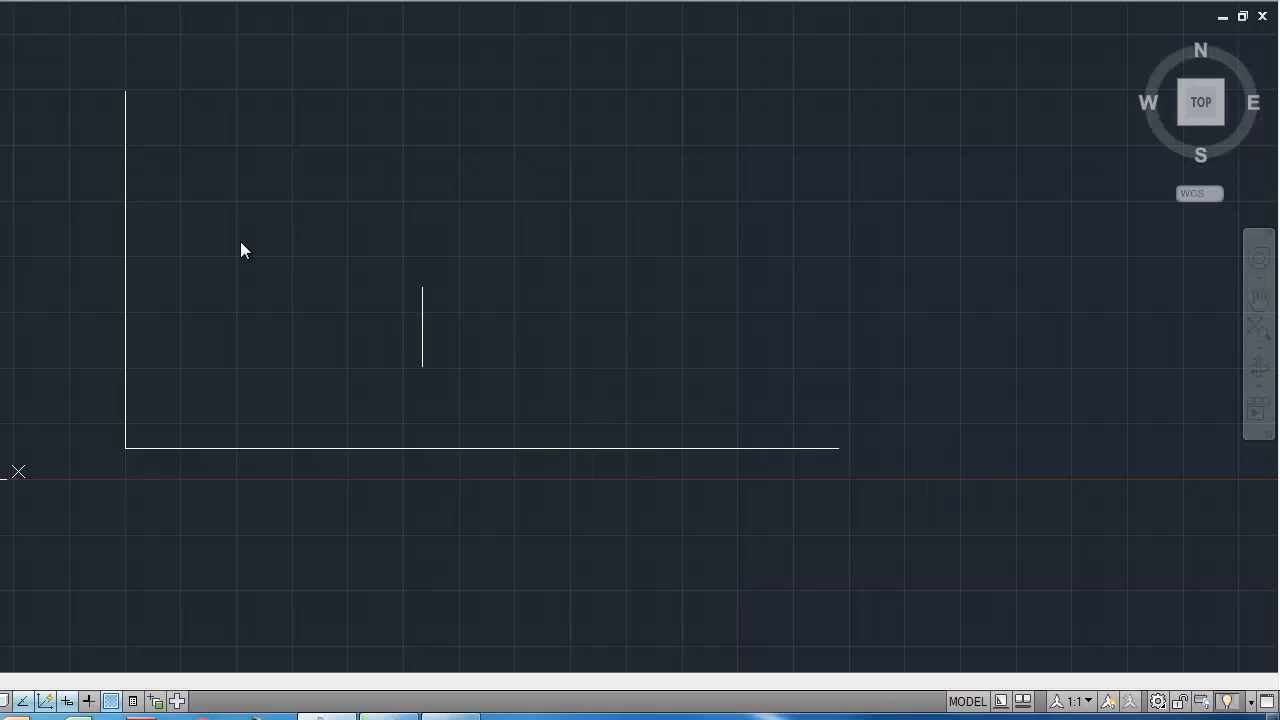
- Complete the rectangle with a 16-unit vertical line from the base line's free end and a closing line across to the existing vertical
{"action": "middle_click_drag", "start_coordinate": [215, 248], "coordinate": [206, 303]}
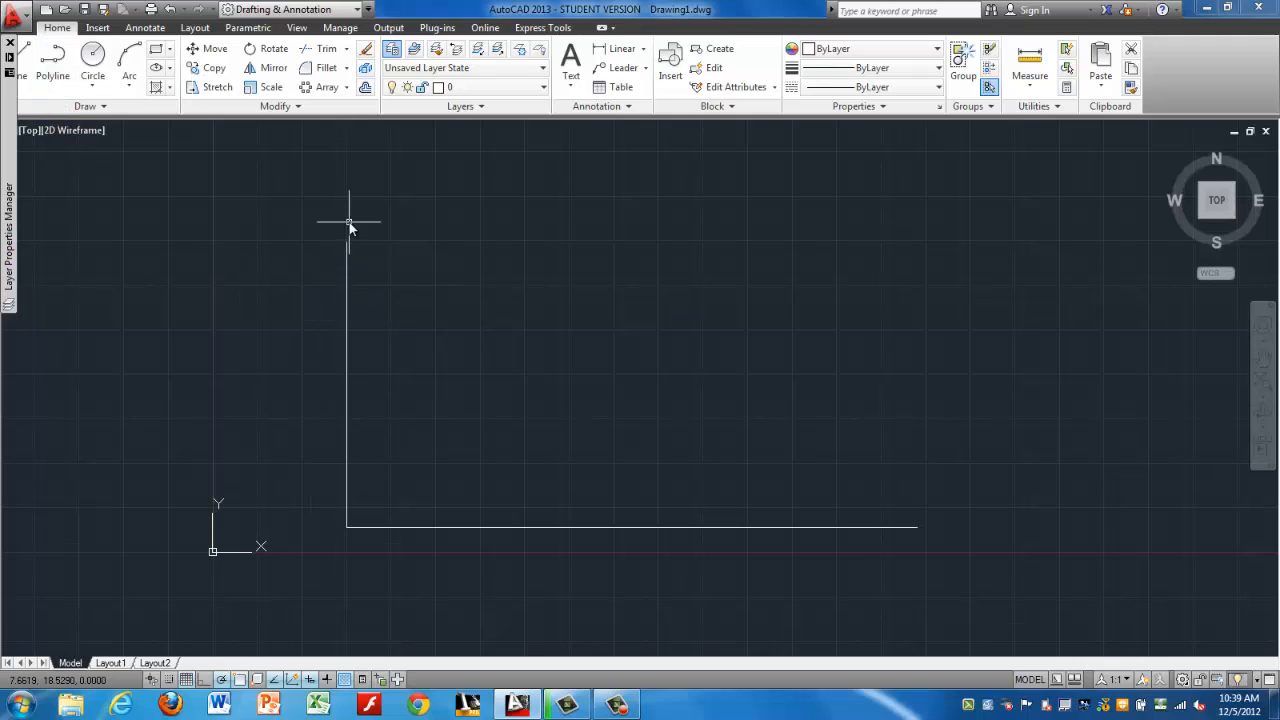
{"action": "left_click", "coordinate": [24, 62]}
{"action": "left_click", "coordinate": [917, 527]}
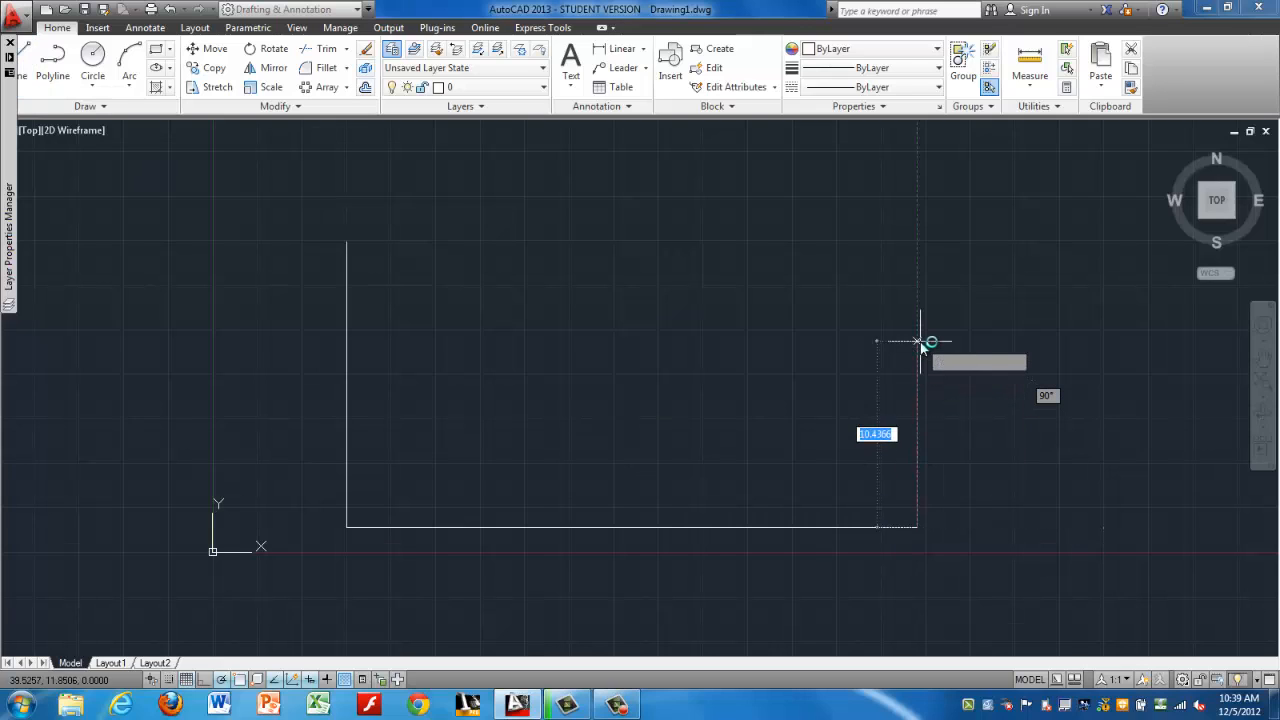
{"action": "type", "text": "16"}
{"action": "key", "text": "Return"}
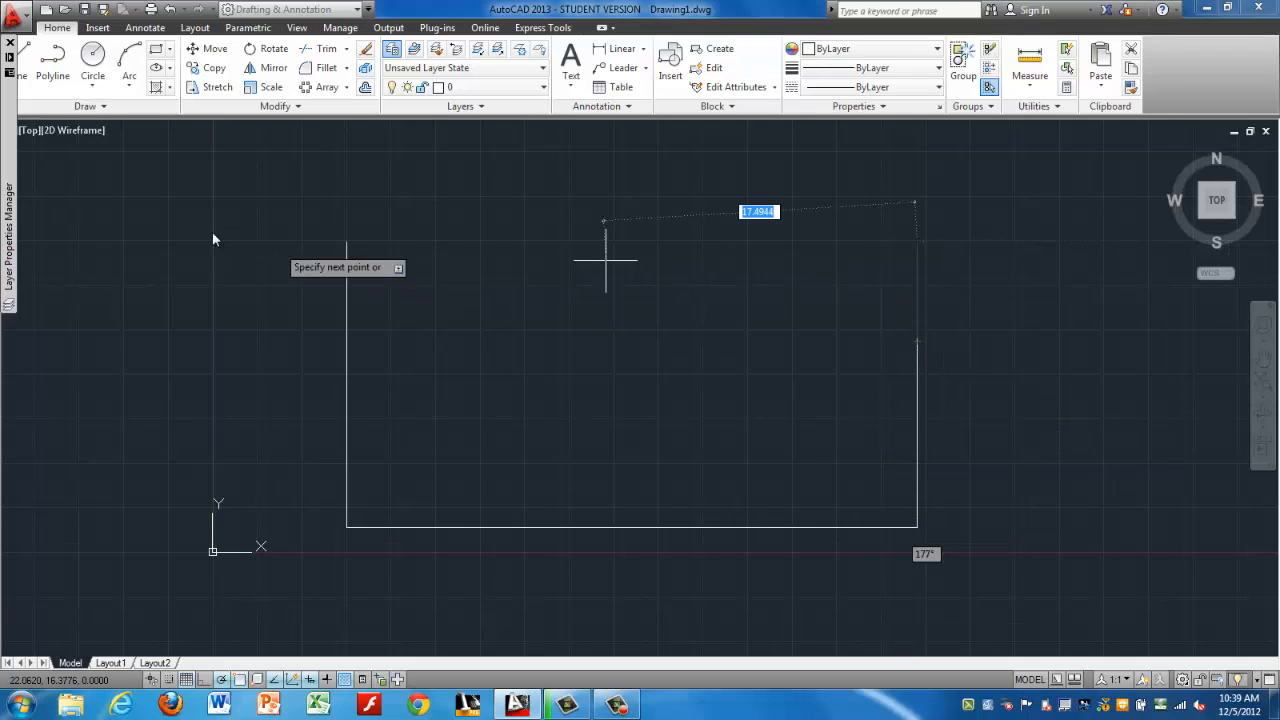
{"action": "left_click", "coordinate": [348, 244]}
{"action": "key", "text": "Escape"}
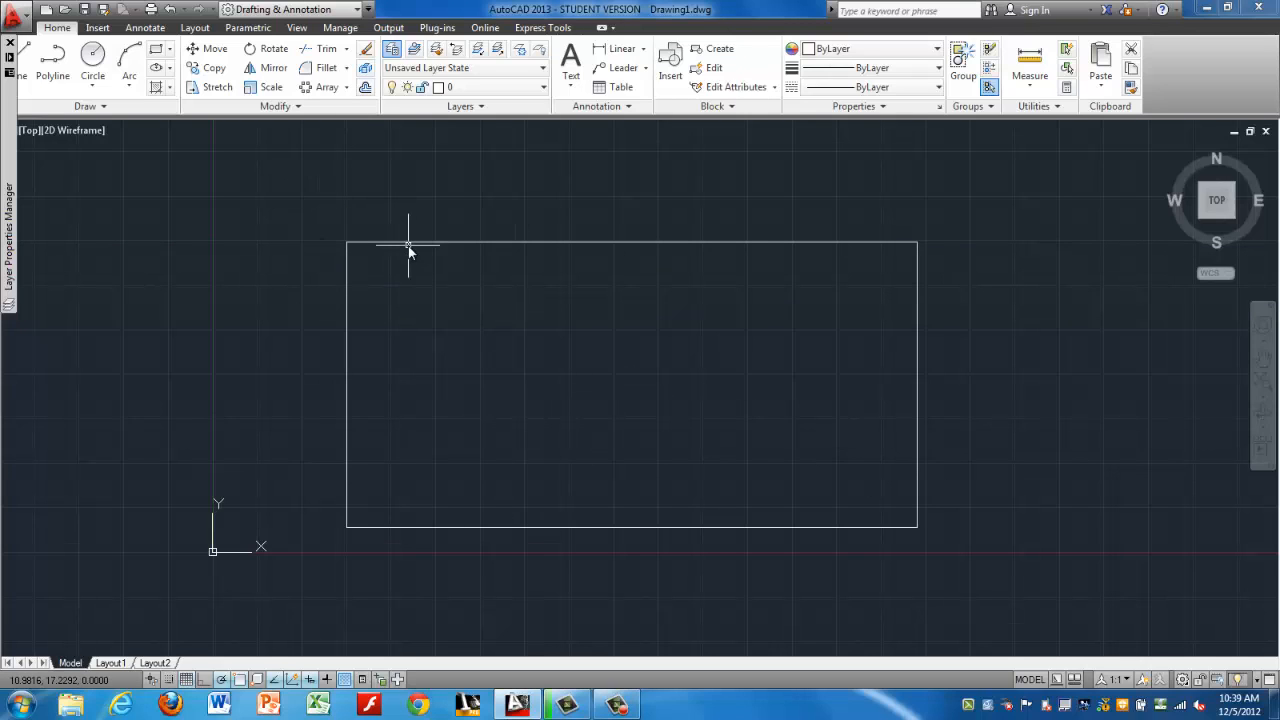
- Draw a horizontal centerline between the midpoints of the rectangle's two vertical sides
{"action": "left_click", "coordinate": [26, 62]}
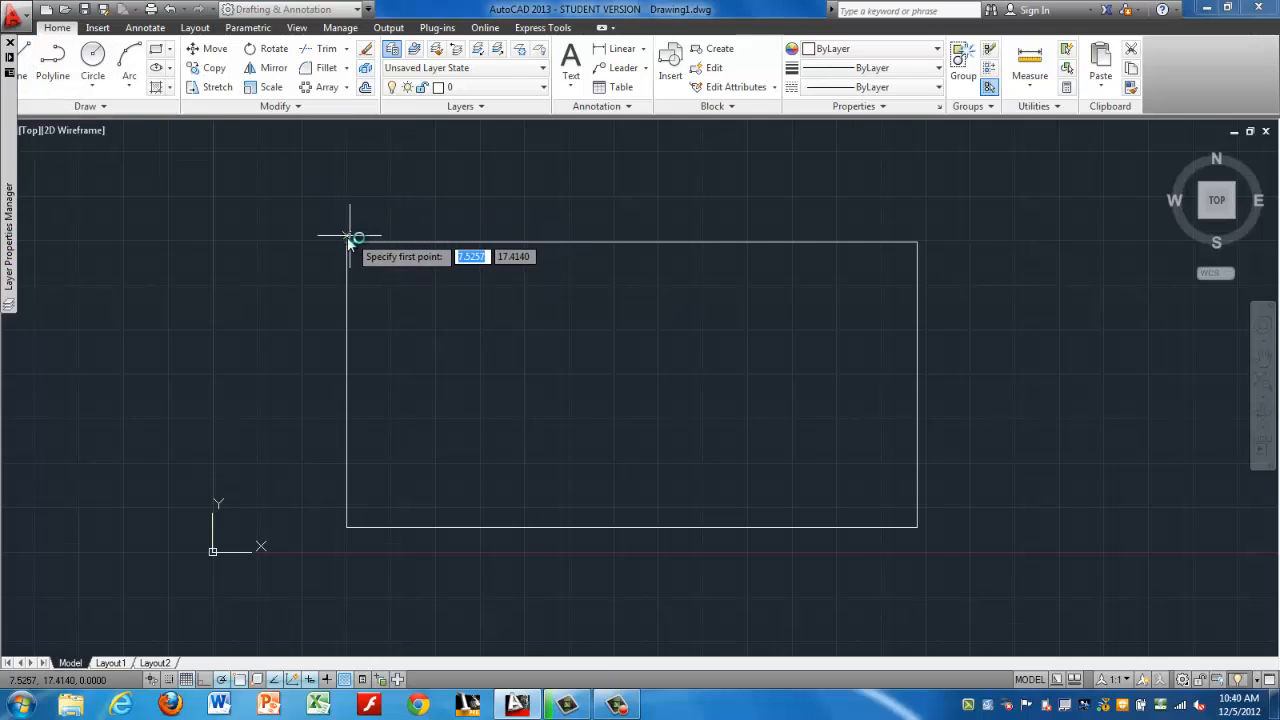
{"action": "left_click", "coordinate": [348, 385]}
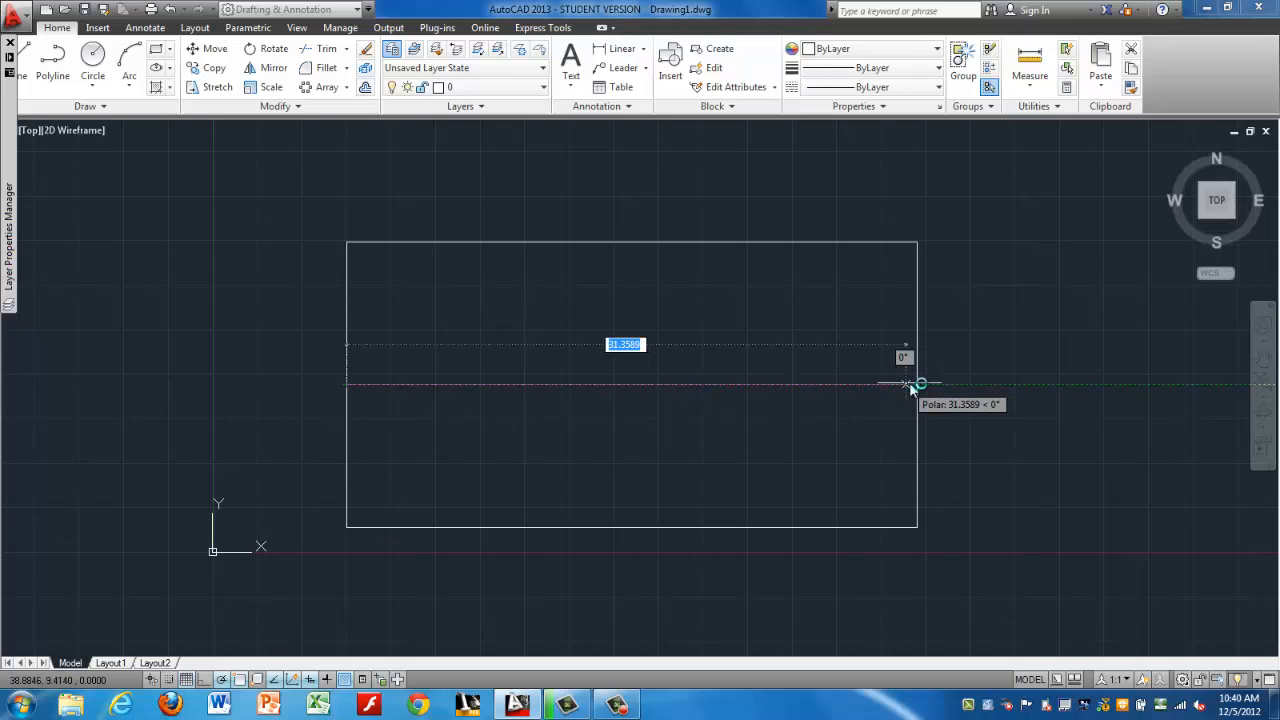
{"action": "key", "text": "Escape"}
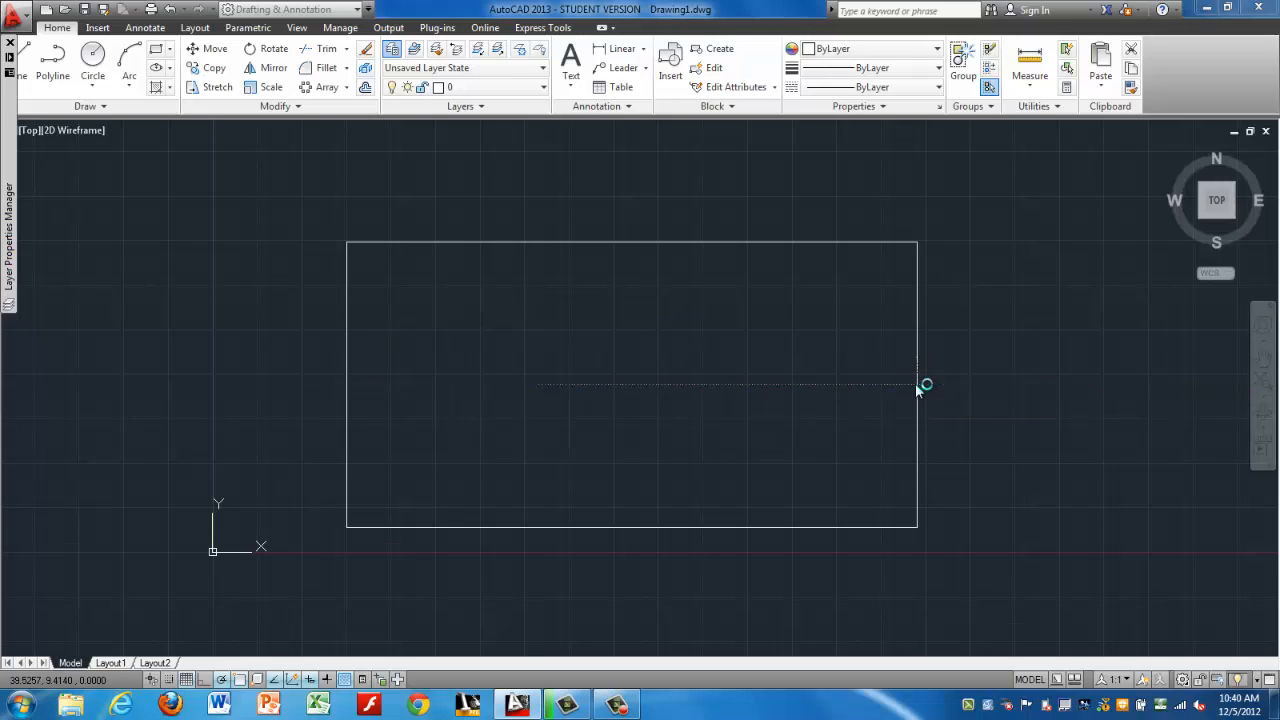
{"action": "left_click", "coordinate": [917, 384]}
{"action": "key", "text": "Escape"}
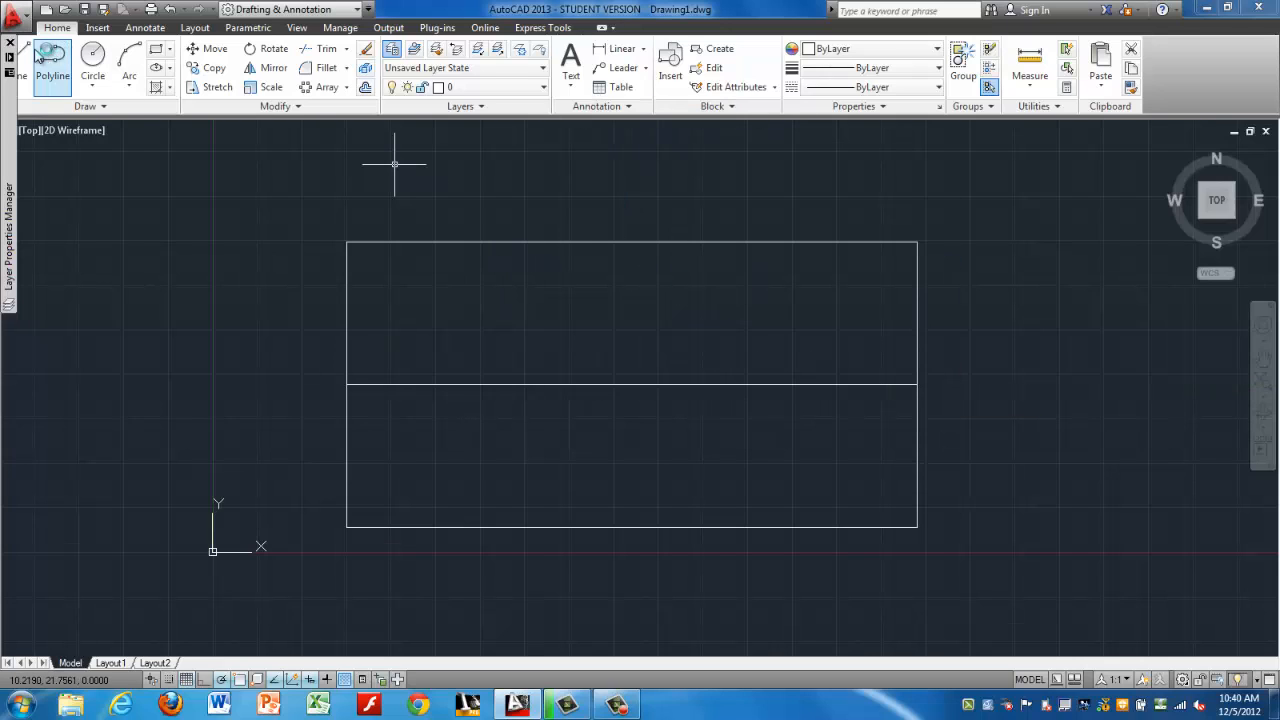
- Draw a vertical centerline between the midpoints of the rectangle's two horizontal sides
{"action": "left_click", "coordinate": [29, 55]}
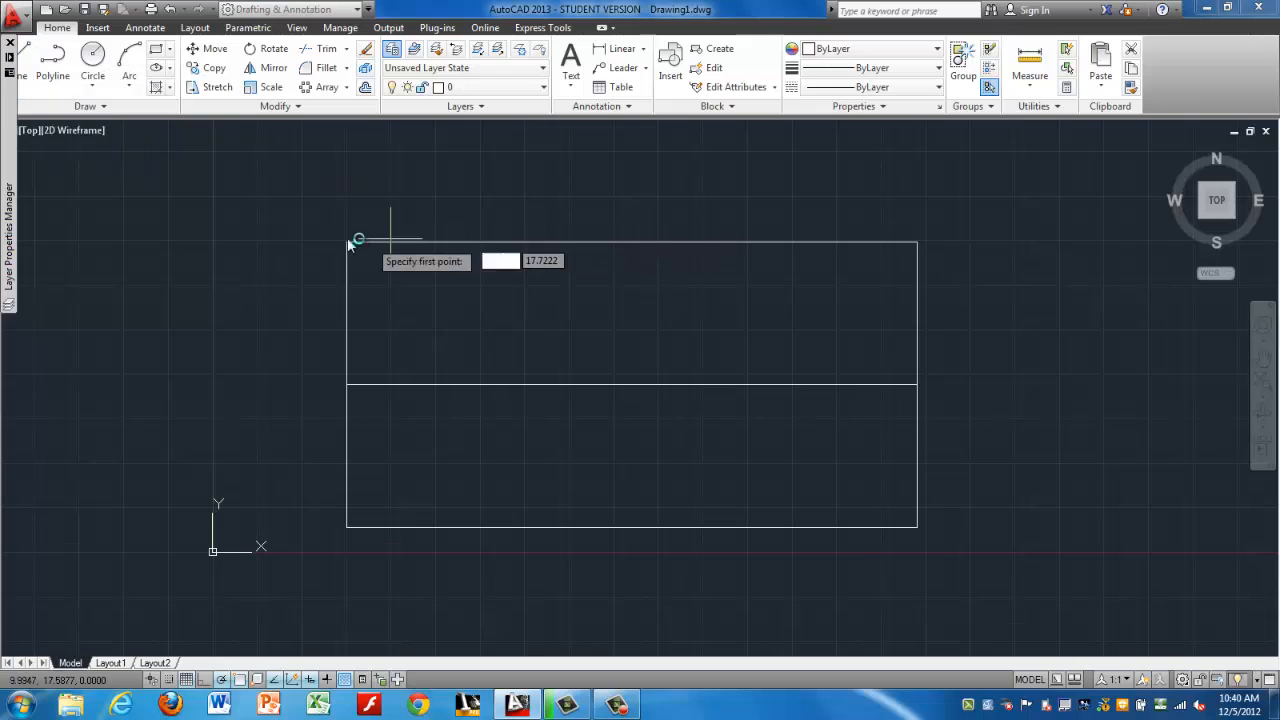
{"action": "left_click", "coordinate": [631, 247]}
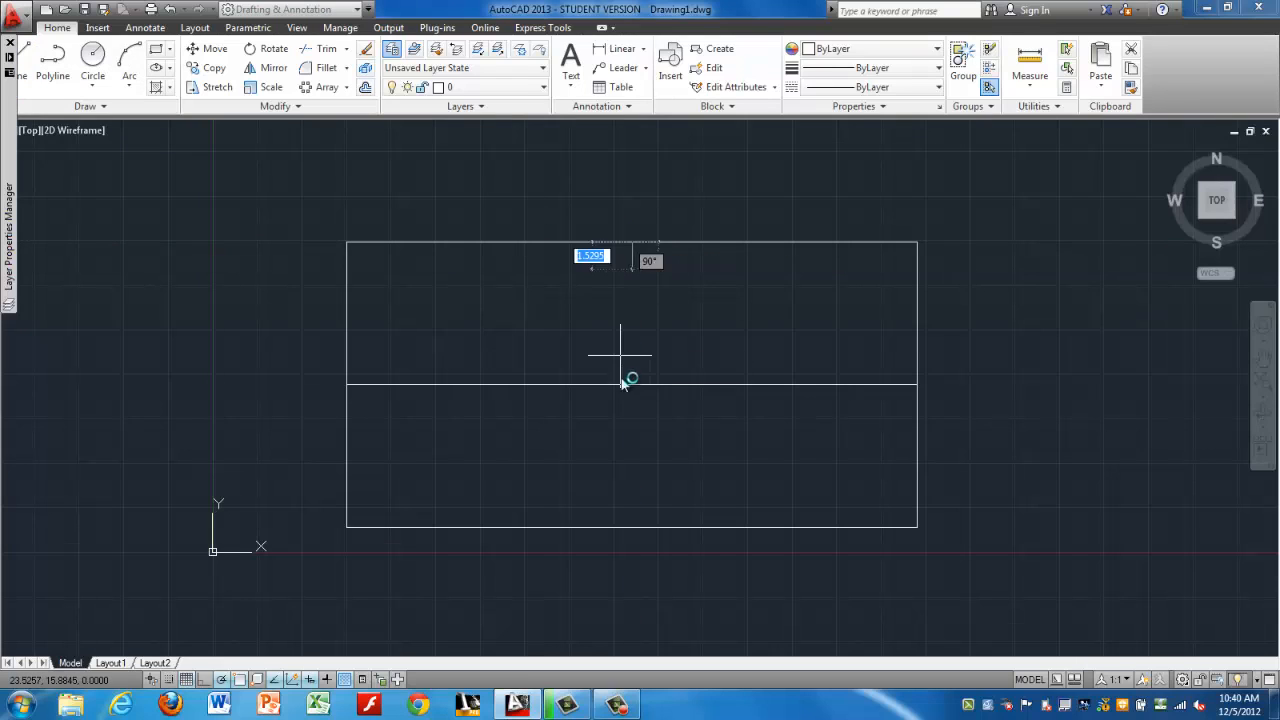
{"action": "left_click", "coordinate": [632, 527]}
{"action": "key", "text": "Return"}
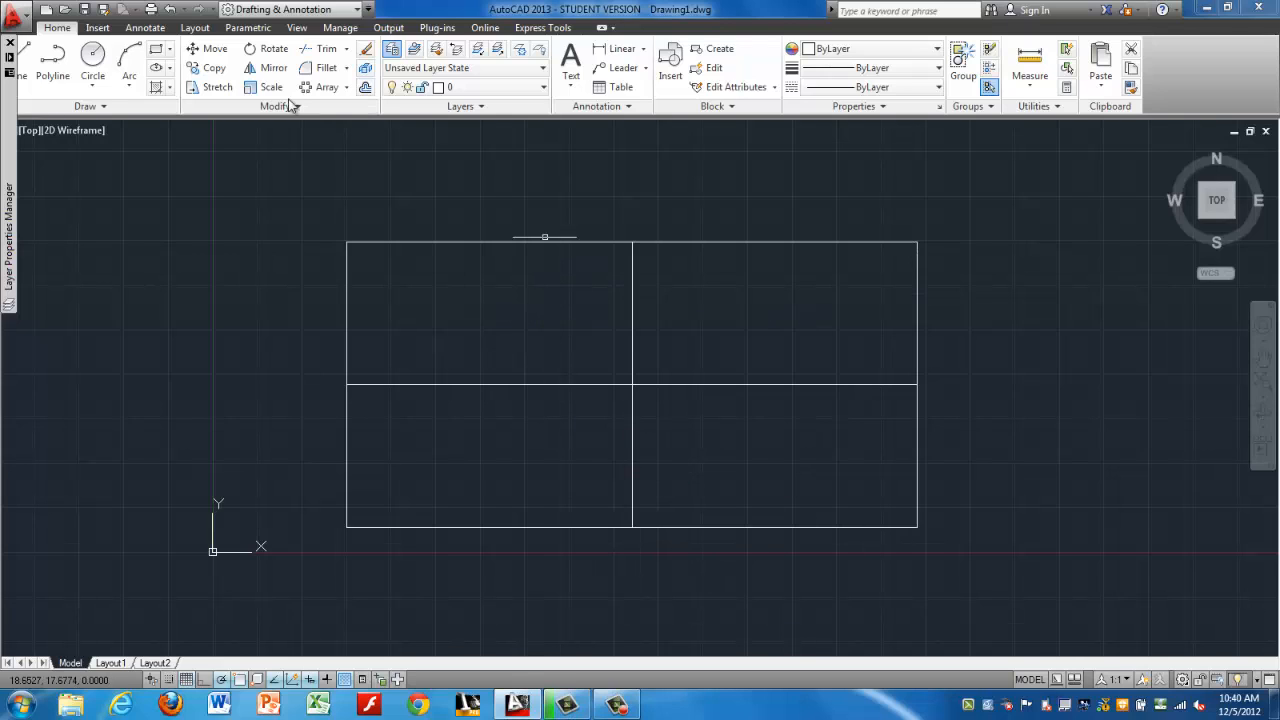
- Make Layer1 current and draw a tick about 0.7 units long downward from the west end of the horizontal centerline
{"action": "left_click", "coordinate": [533, 90]}
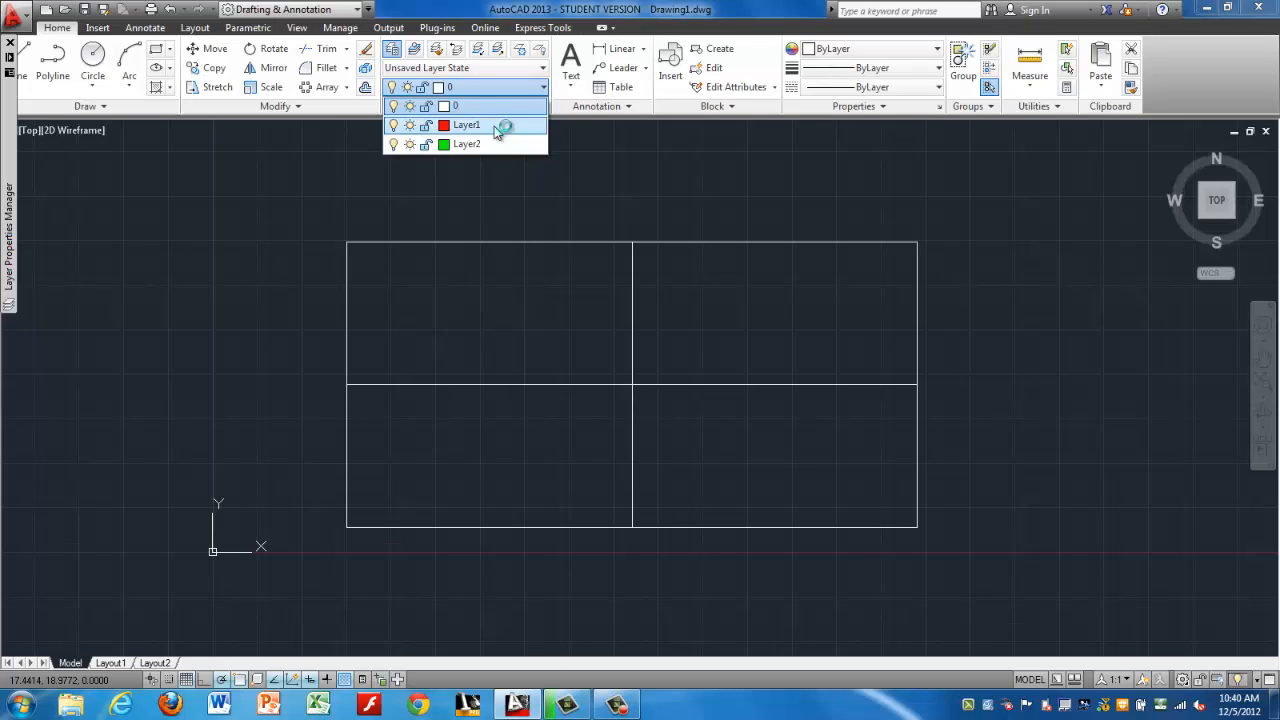
{"action": "left_click", "coordinate": [497, 126]}
{"action": "left_click", "coordinate": [24, 58]}
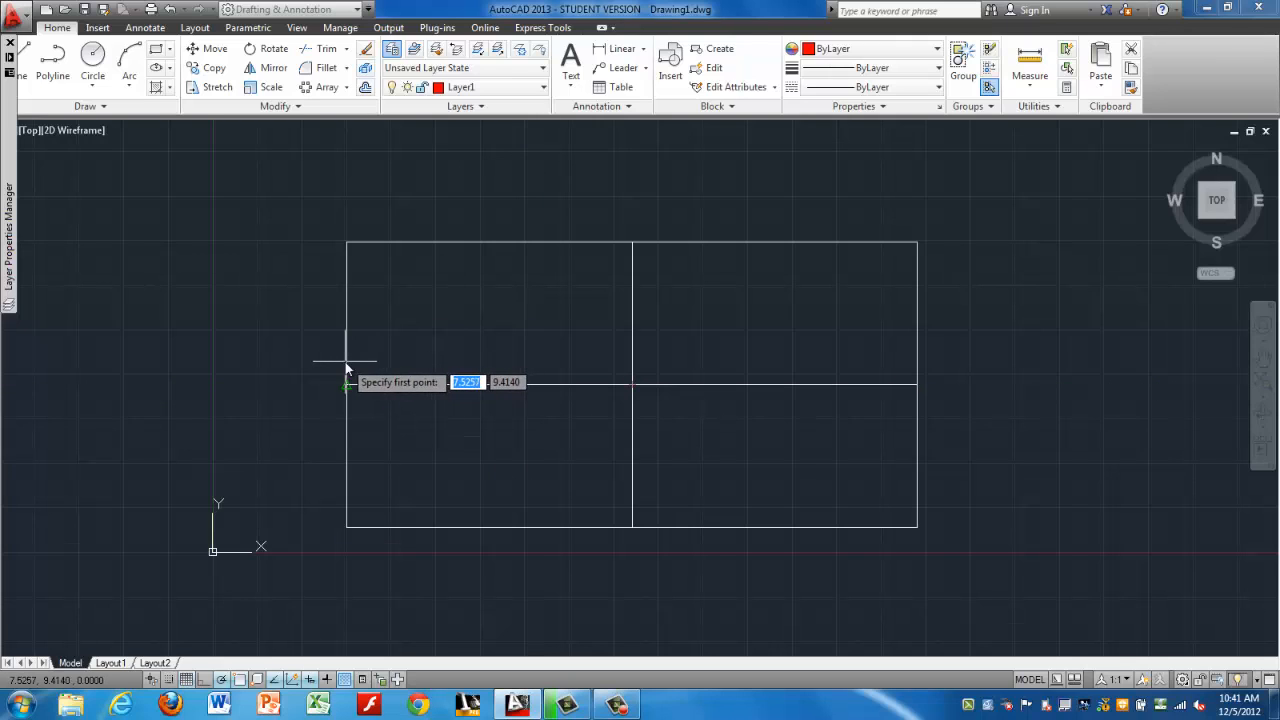
{"action": "left_click", "coordinate": [346, 384]}
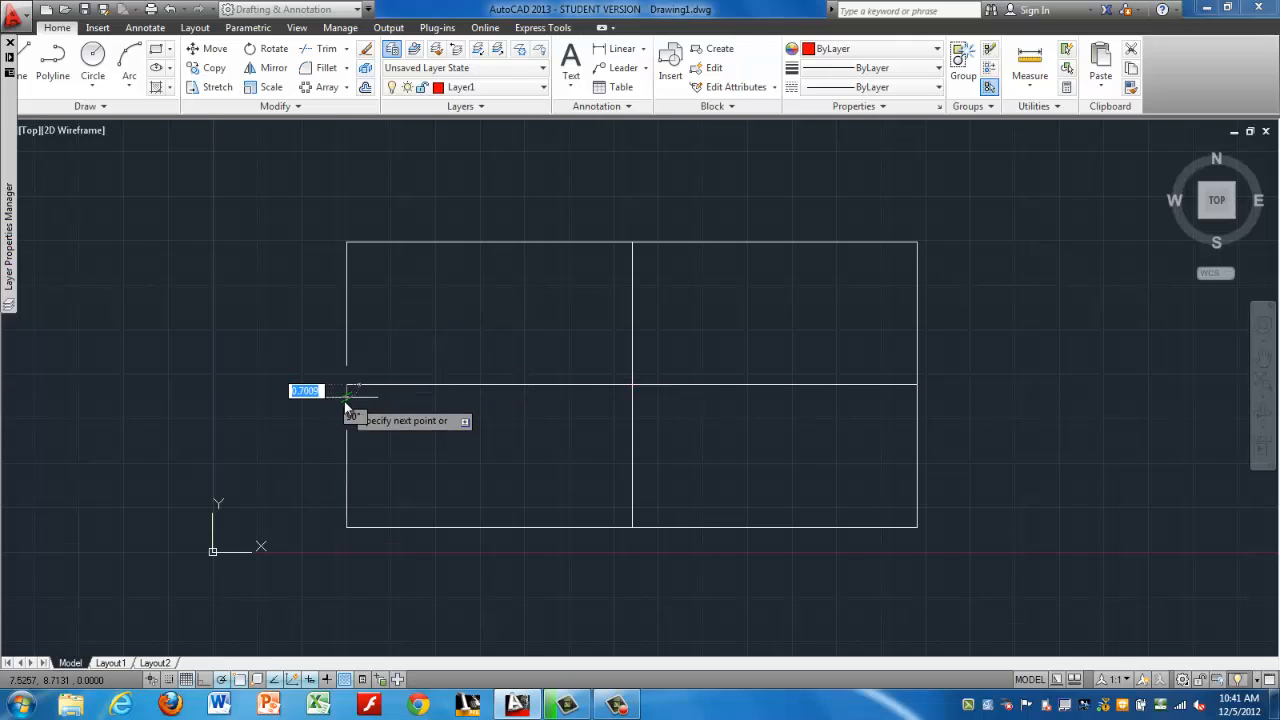
{"action": "left_click", "coordinate": [346, 396]}
{"action": "key", "text": "Return"}
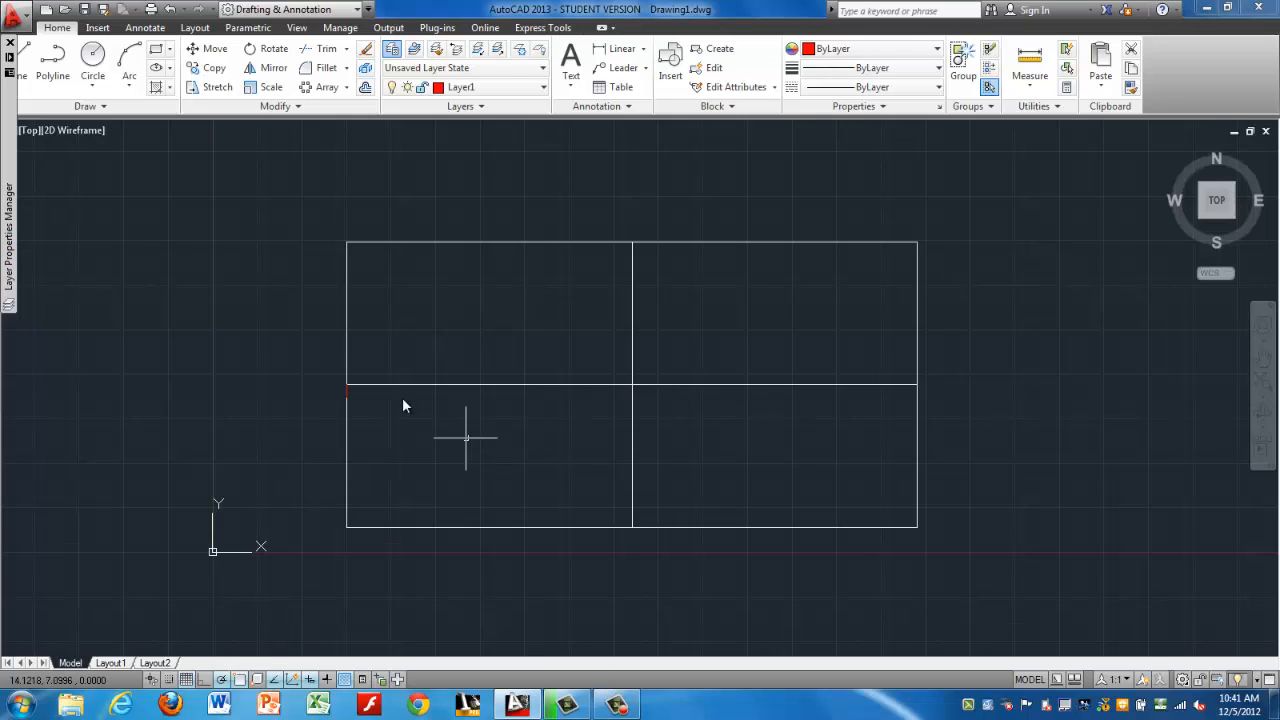
- Draw a second short tick upward from the same west end of the horizontal centerline
{"action": "scroll", "coordinate": [337, 405], "scroll_direction": "up", "scroll_amount": 4}
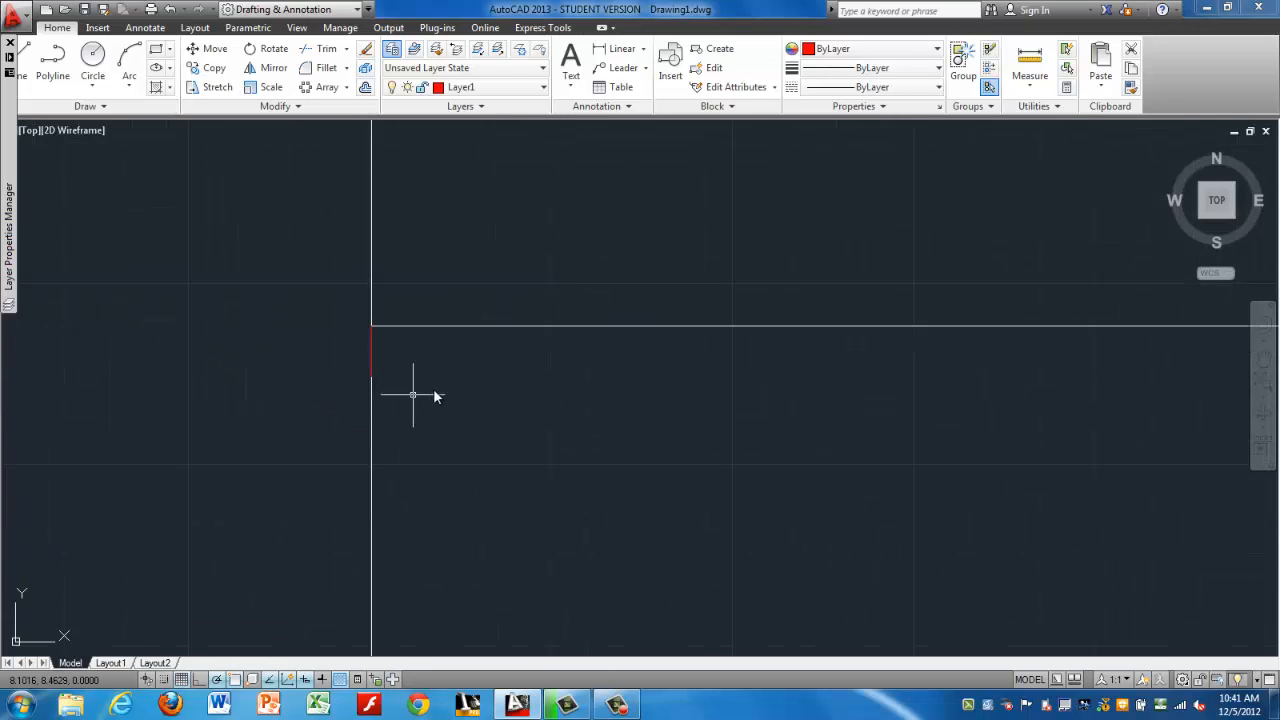
{"action": "scroll", "coordinate": [435, 395], "scroll_direction": "down", "scroll_amount": 4}
{"action": "scroll", "coordinate": [454, 400], "scroll_direction": "up", "scroll_amount": 2}
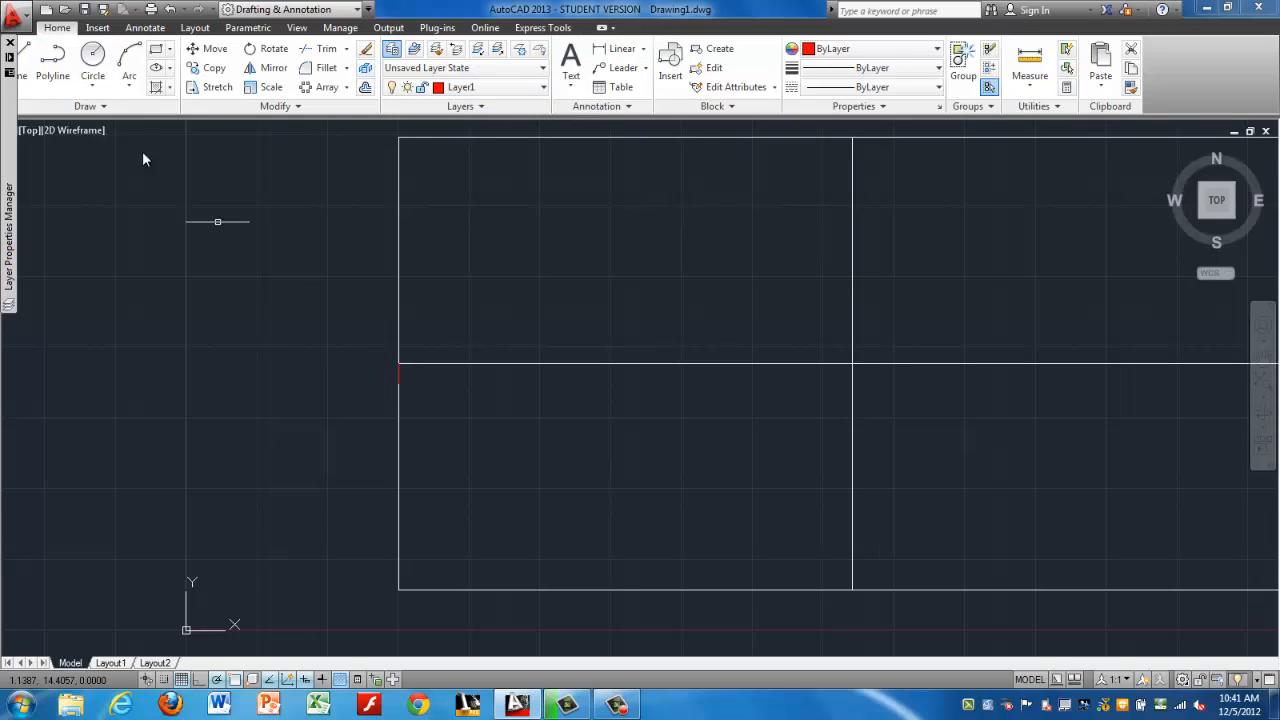
{"action": "left_click", "coordinate": [34, 58]}
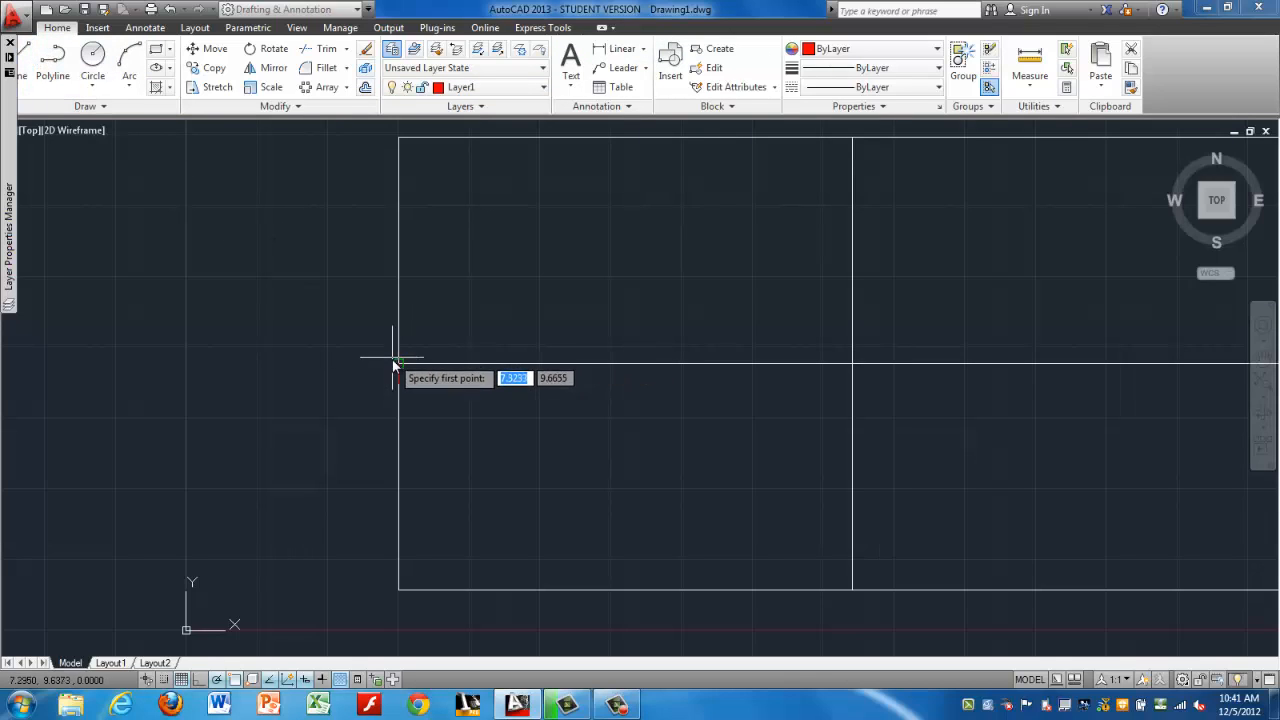
{"action": "left_click", "coordinate": [401, 348]}
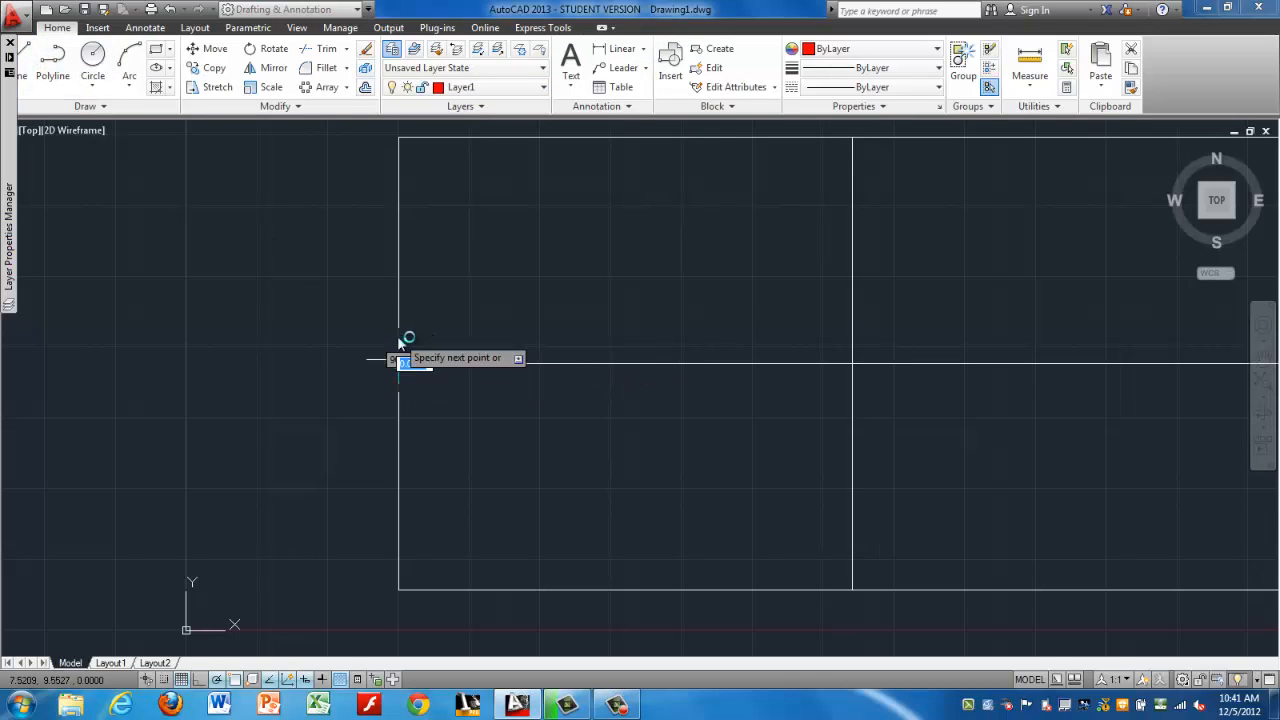
{"action": "left_click", "coordinate": [399, 340]}
{"action": "key", "text": "Escape"}
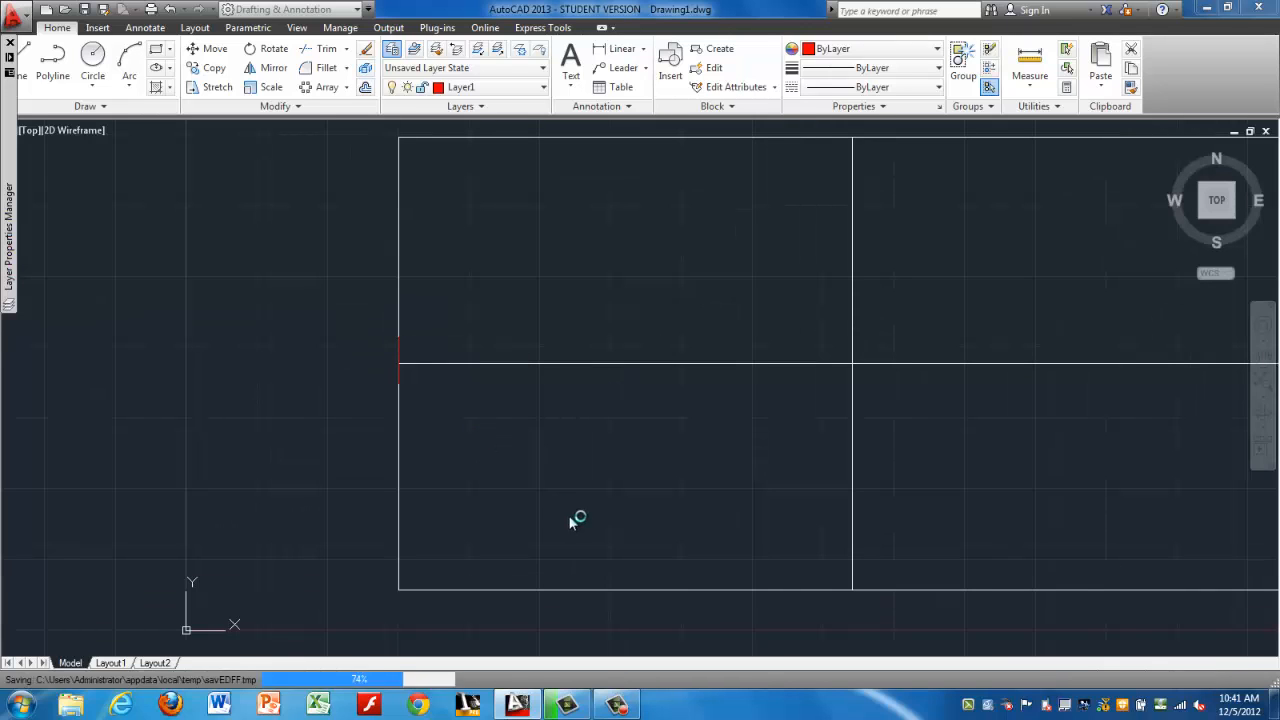
- Create a rectangular array of the two red ticks and set it to 1 row
{"action": "scroll", "coordinate": [433, 426], "scroll_direction": "up", "scroll_amount": 2}
{"action": "scroll", "coordinate": [410, 313], "scroll_direction": "down", "scroll_amount": 2}
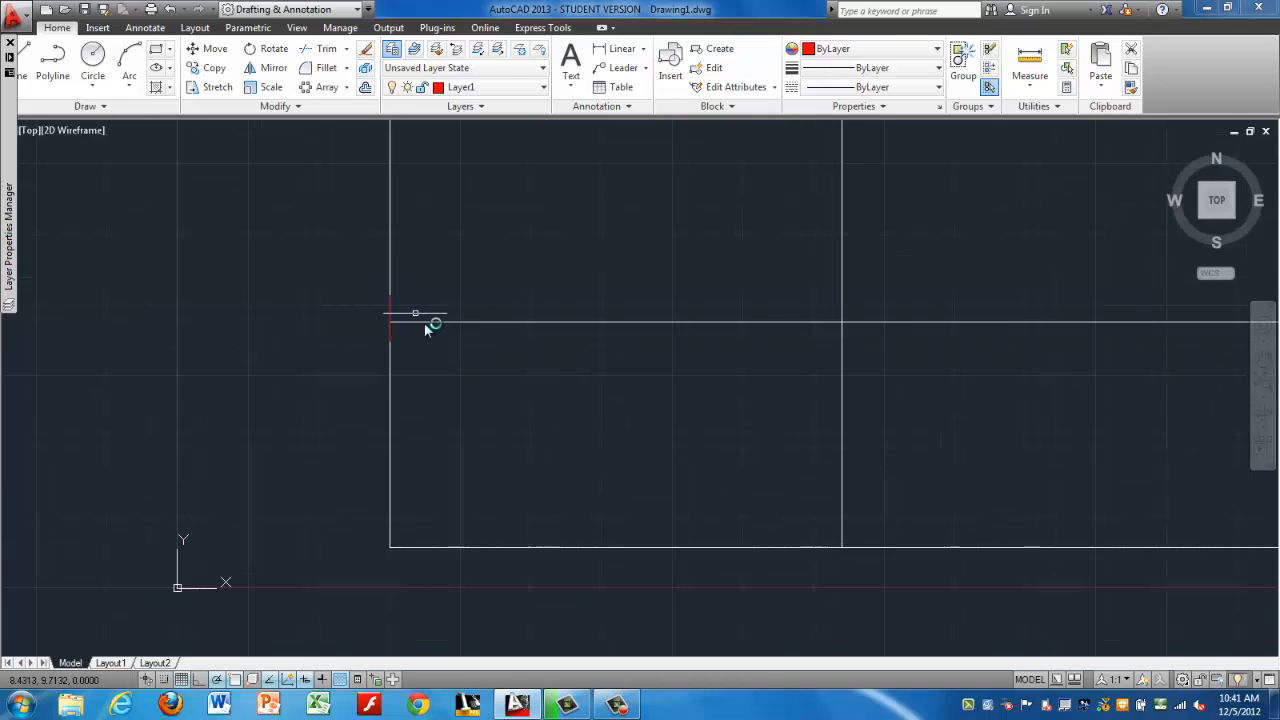
{"action": "middle_click_drag", "start_coordinate": [586, 386], "coordinate": [503, 444]}
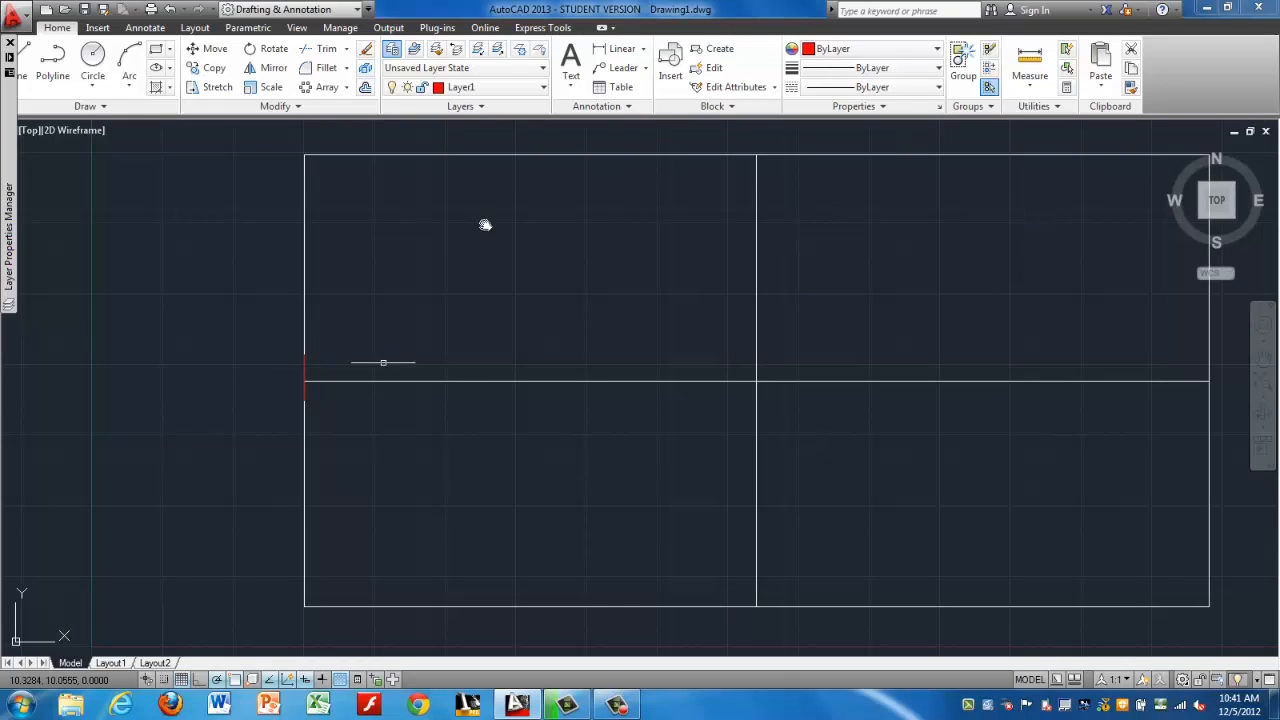
{"action": "left_click", "coordinate": [346, 87]}
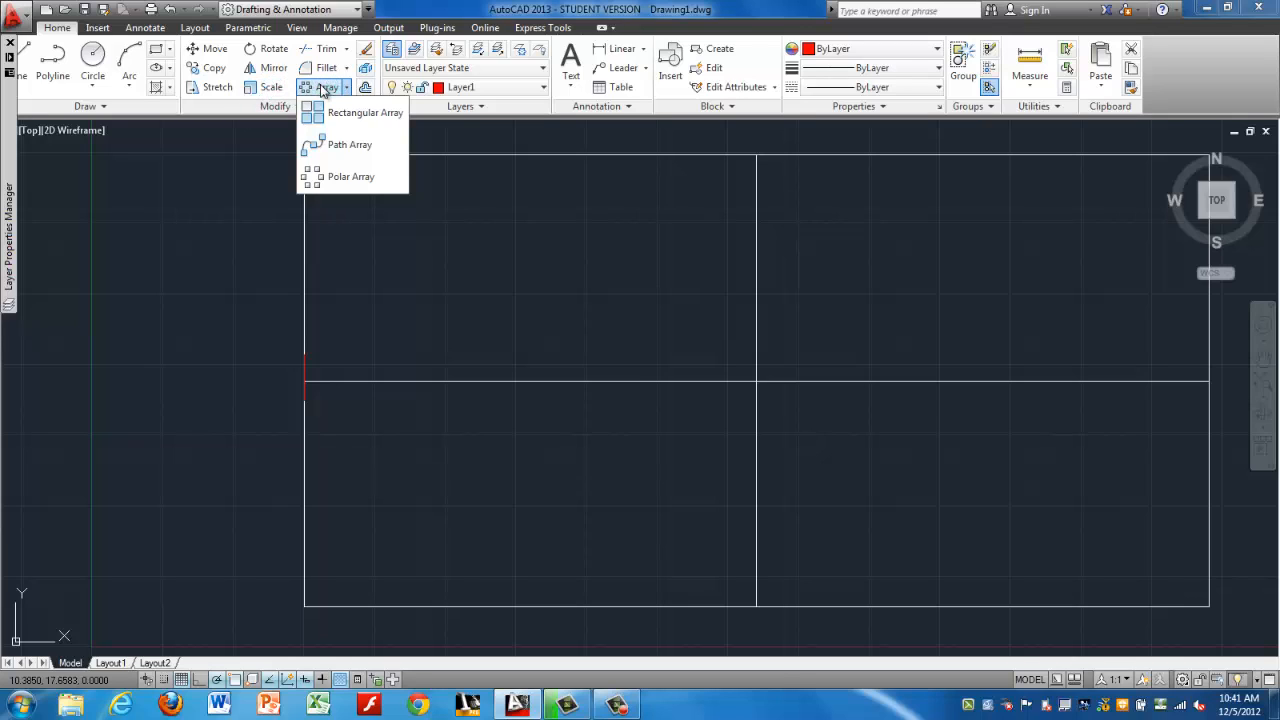
{"action": "left_click", "coordinate": [352, 113]}
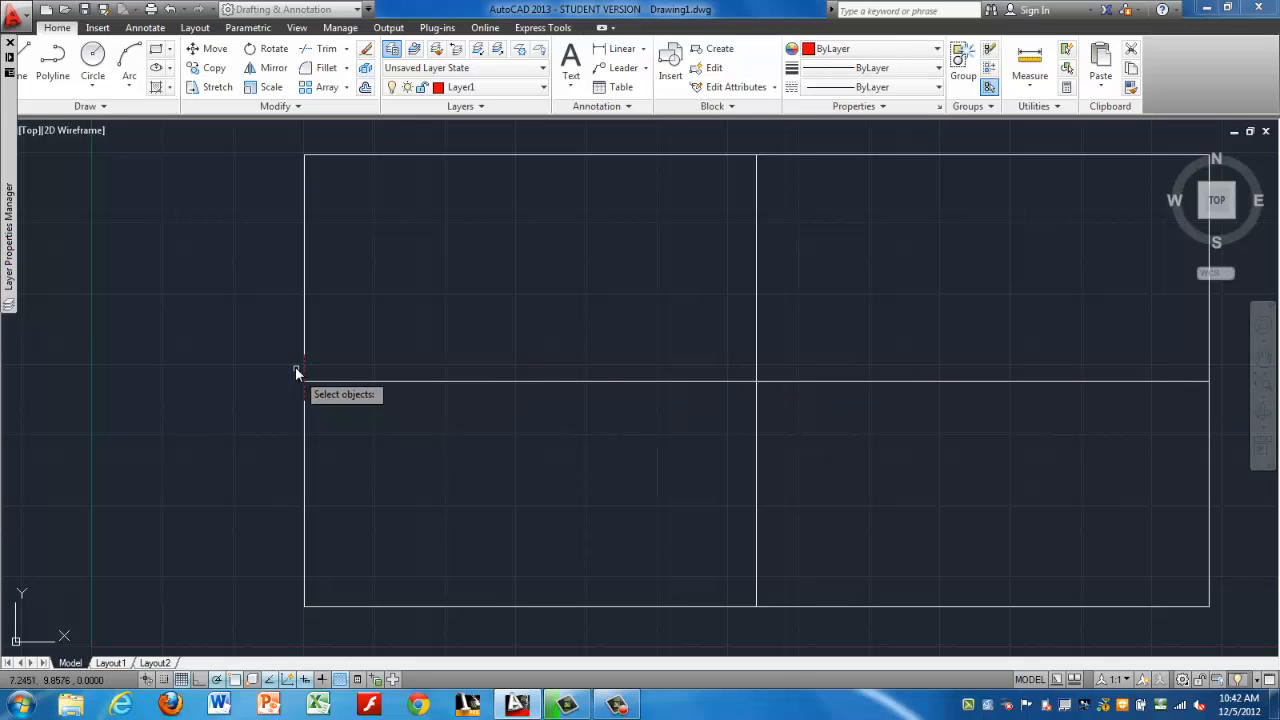
{"action": "left_click", "coordinate": [306, 176]}
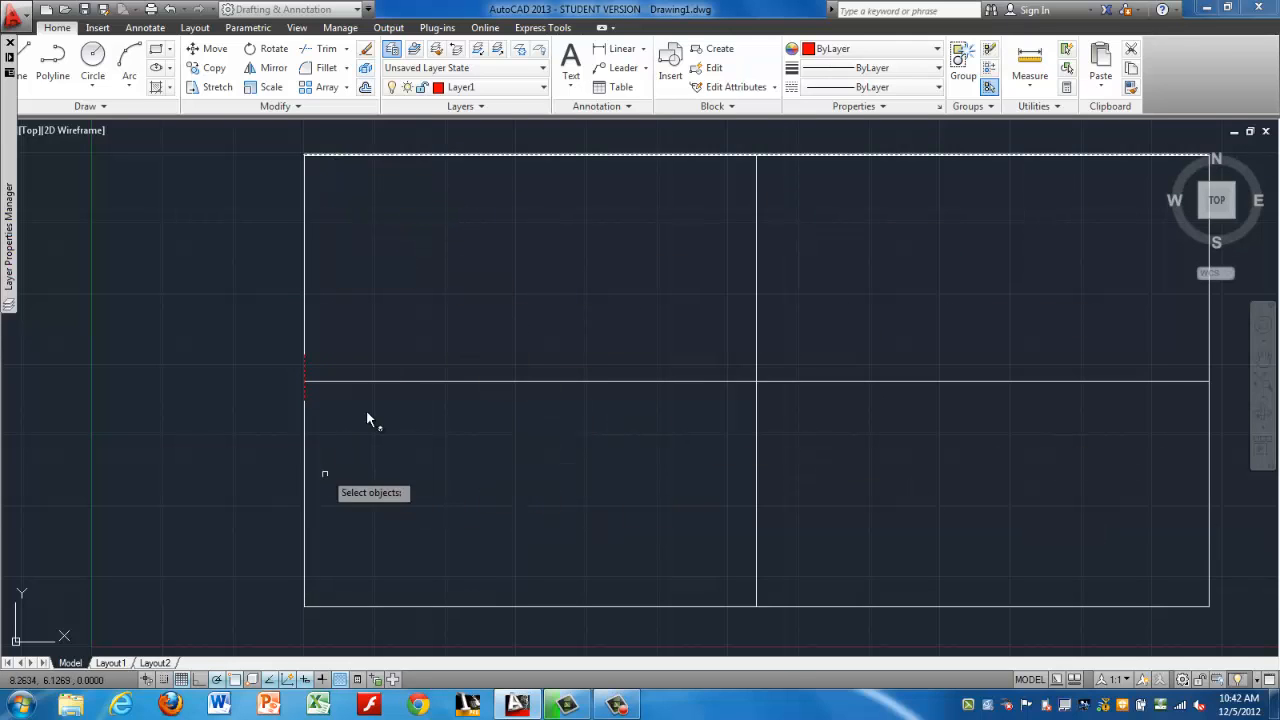
{"action": "left_click", "coordinate": [304, 376]}
{"action": "key", "text": "Return"}
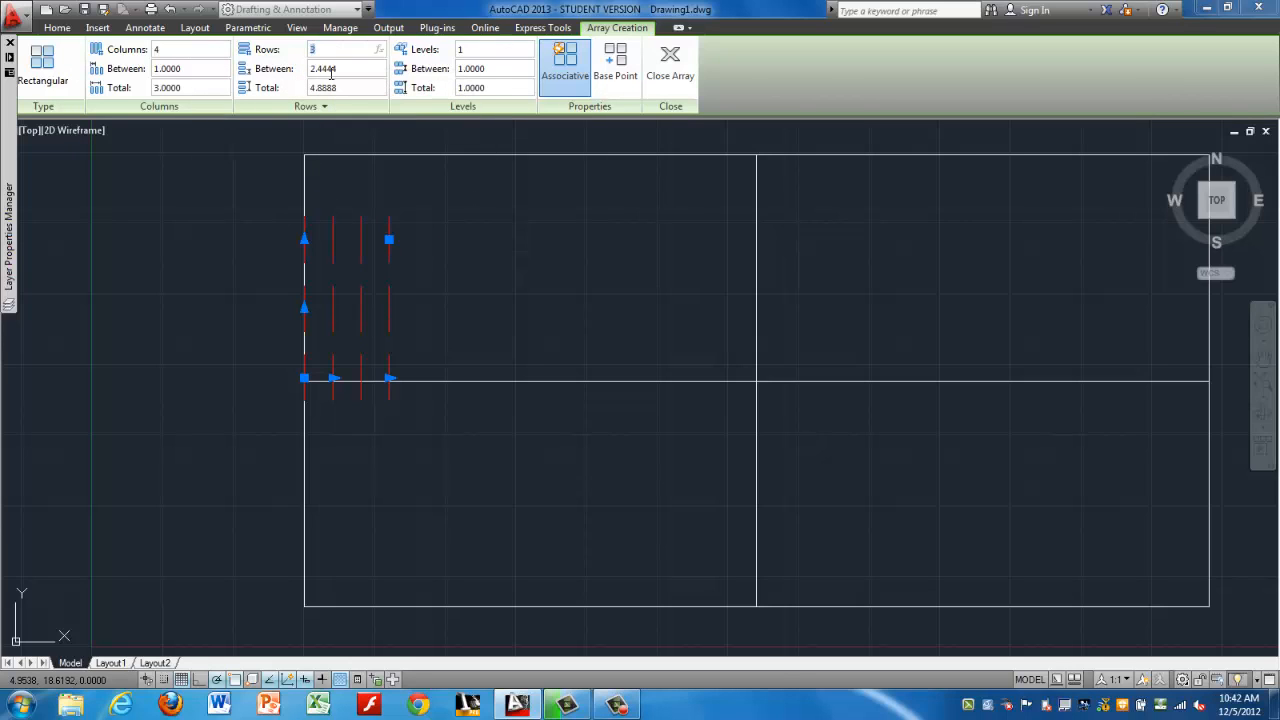
{"action": "key", "text": "Return"}
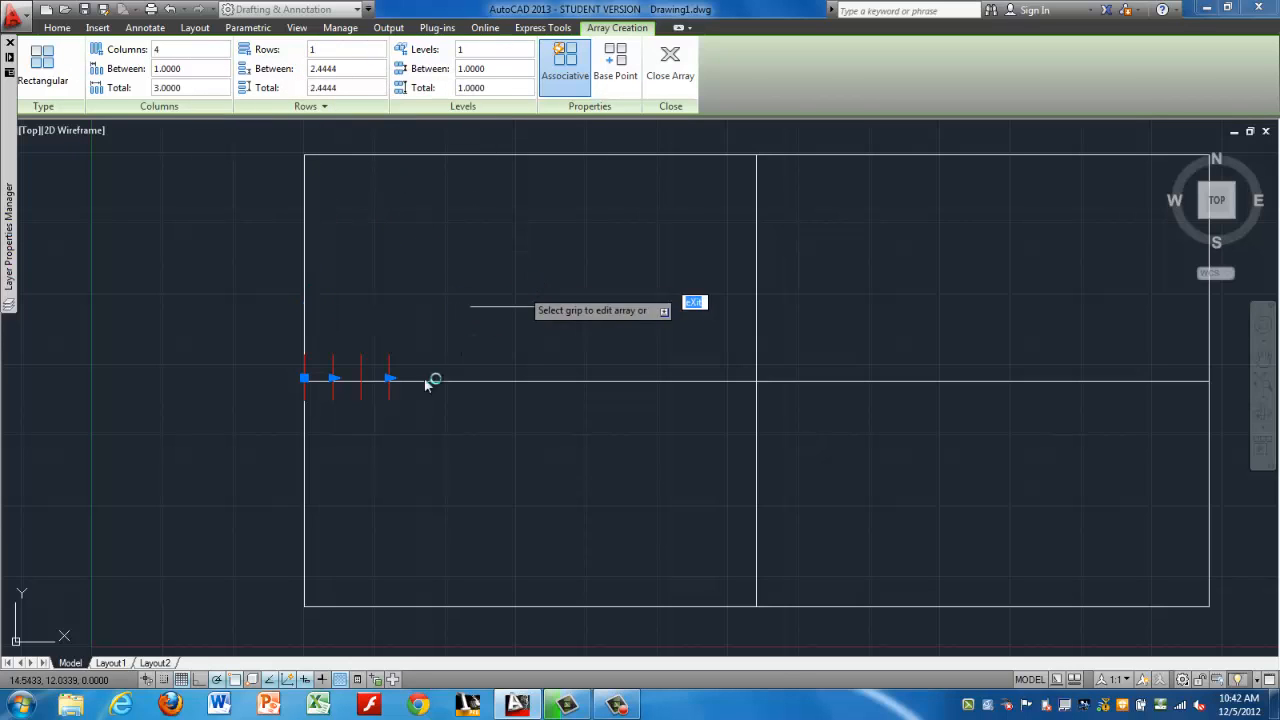
- Set the array's total column distance to 32
{"action": "left_click", "coordinate": [200, 88]}
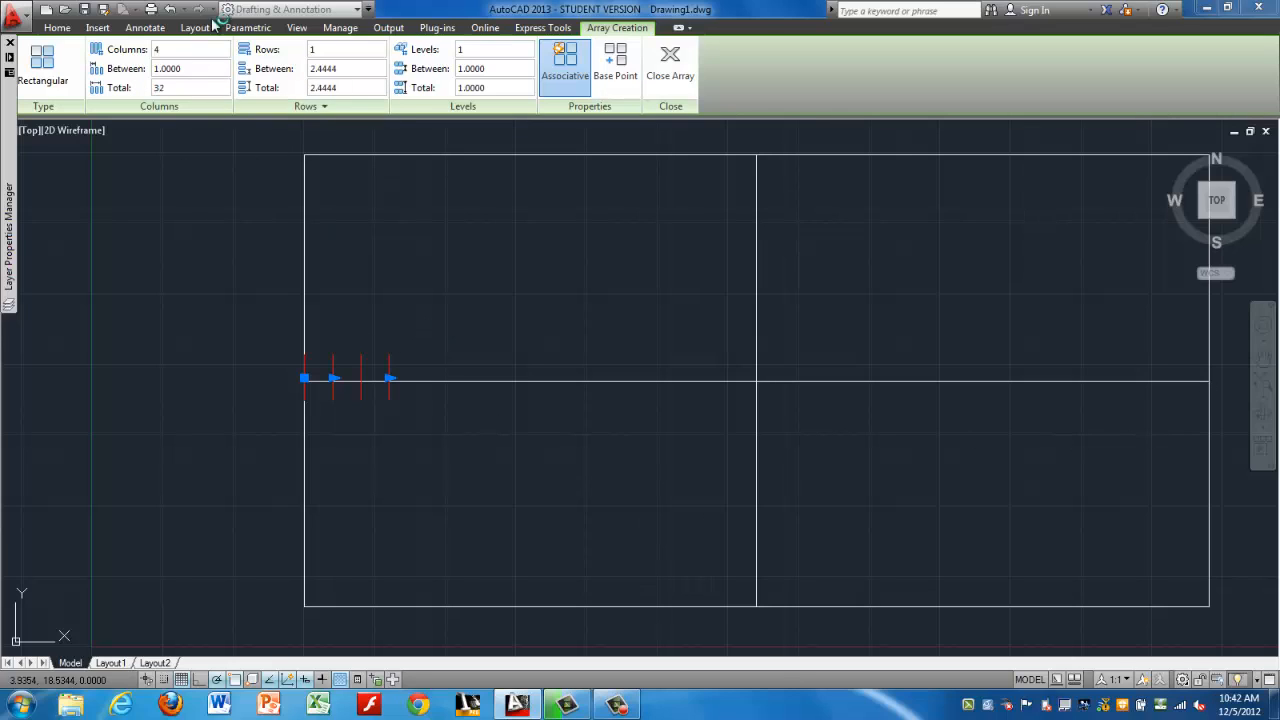
{"action": "type", "text": "32"}
{"action": "key", "text": "Return"}
{"action": "middle_click_drag", "start_coordinate": [773, 353], "coordinate": [710, 379]}
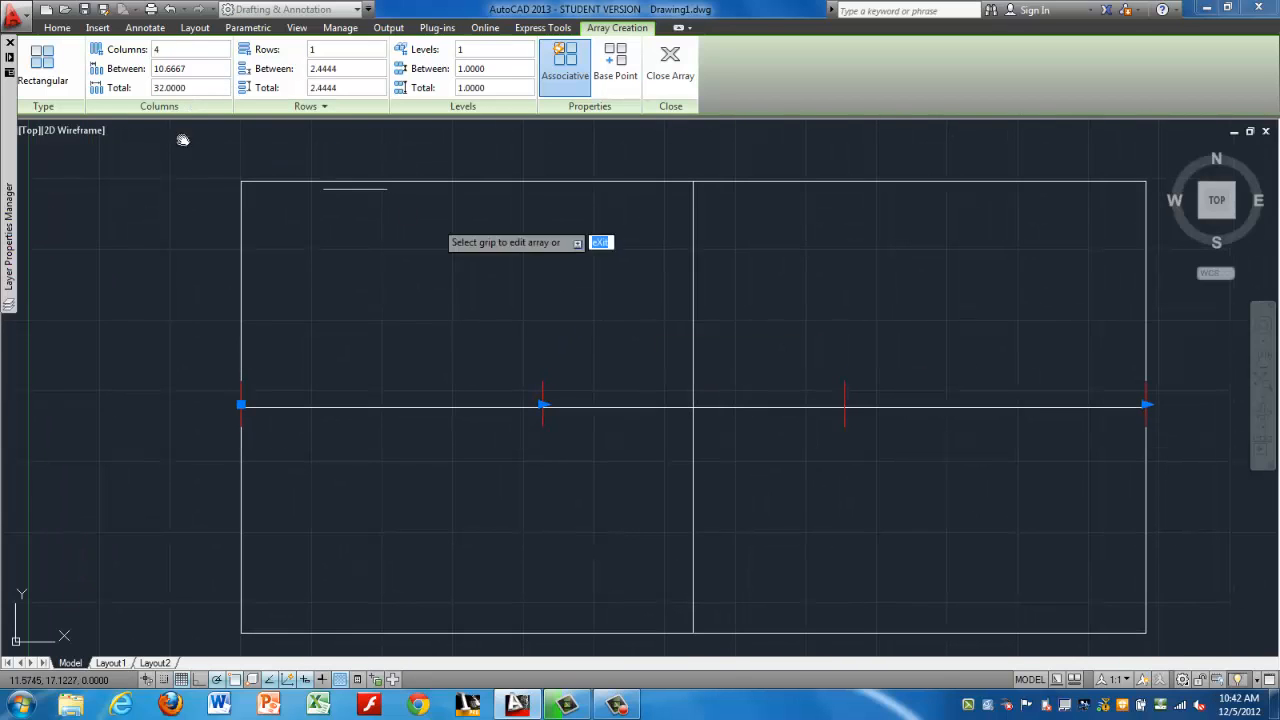
- Try a column spacing of 4, and set the total column distance back to 32
{"action": "left_click", "coordinate": [157, 68]}
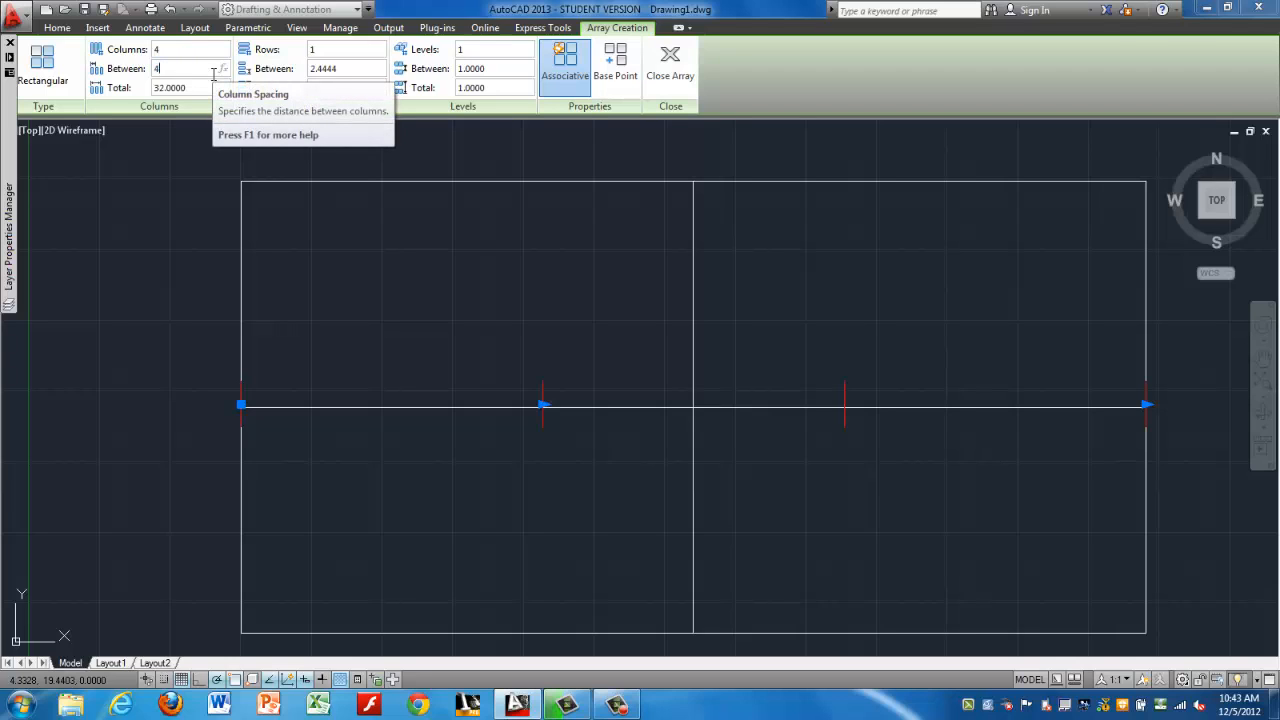
{"action": "key", "text": "Return"}
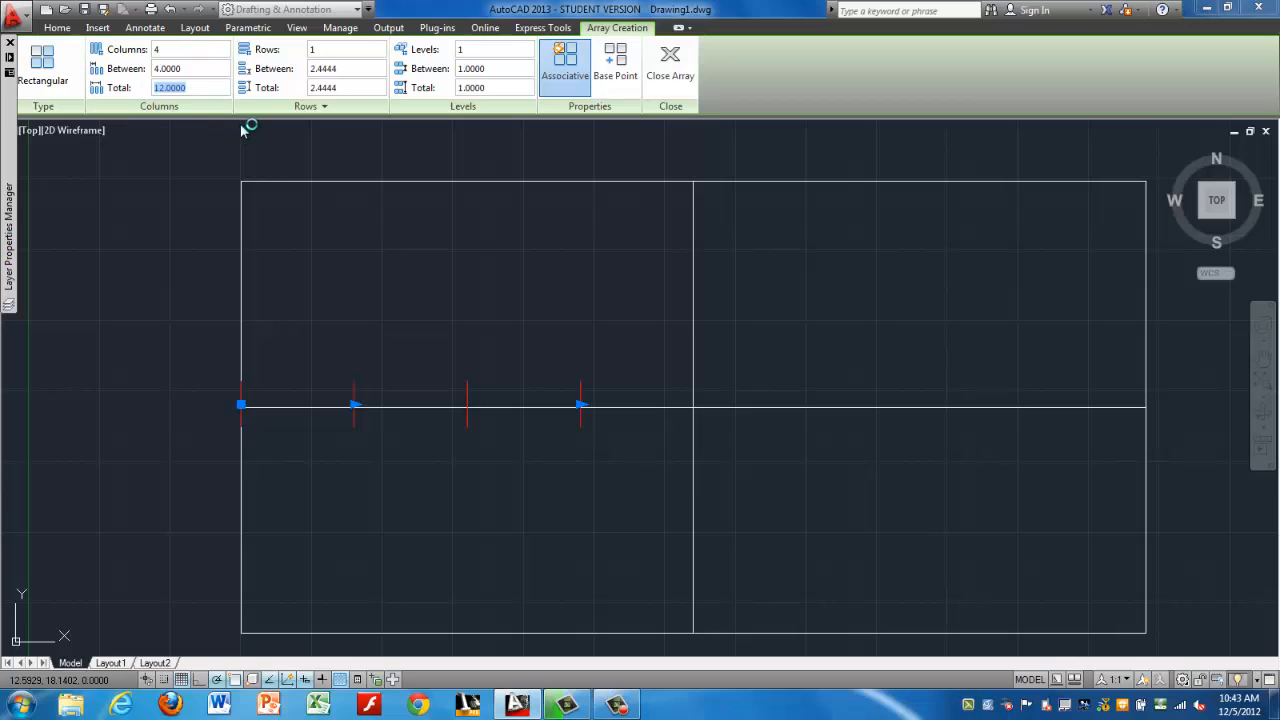
{"action": "type", "text": "32"}
{"action": "key", "text": "Return"}
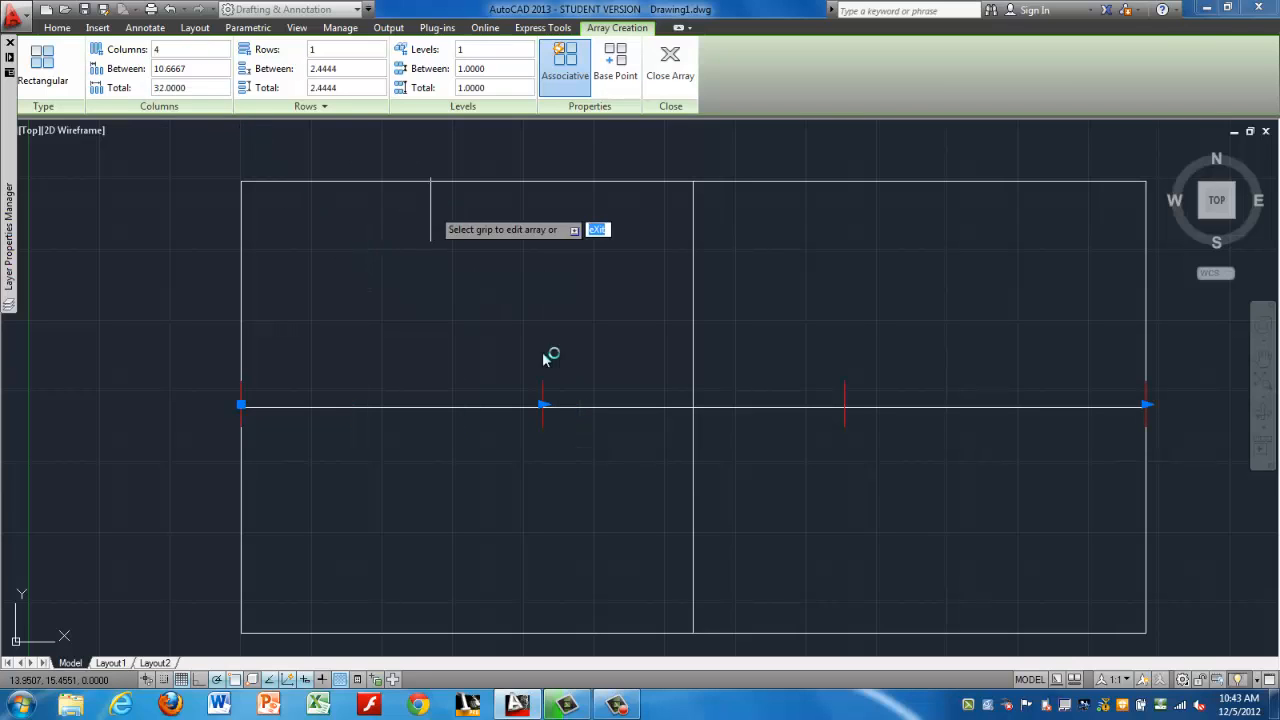
- Set the array's column spacing to 32/8 and its number of columns to 8
{"action": "left_click", "coordinate": [202, 69]}
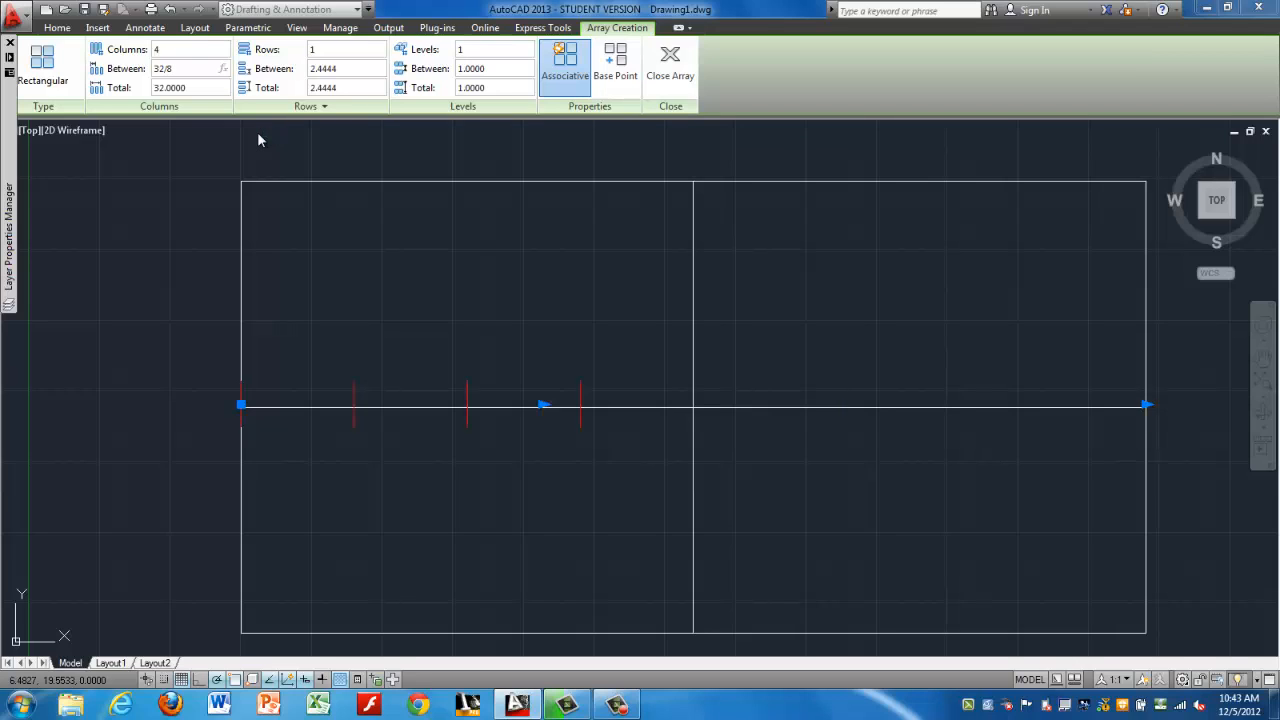
{"action": "key", "text": "Return"}
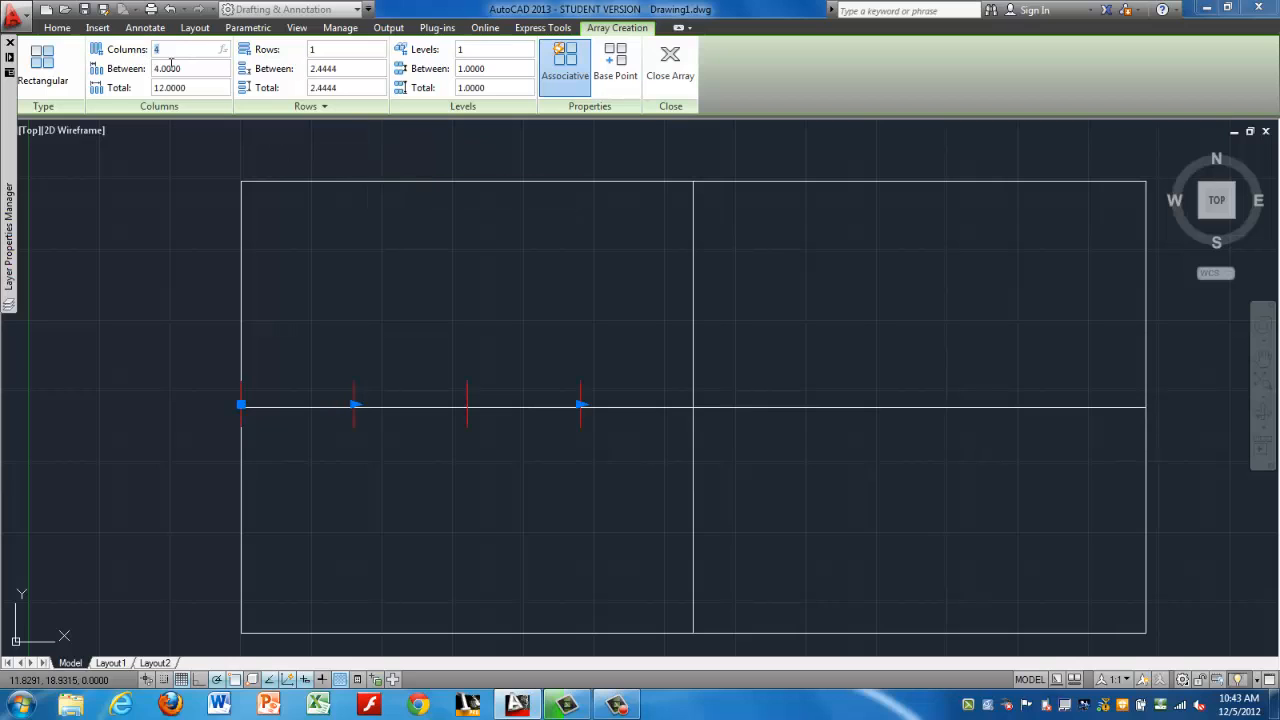
{"action": "type", "text": "8"}
{"action": "key", "text": "Return"}
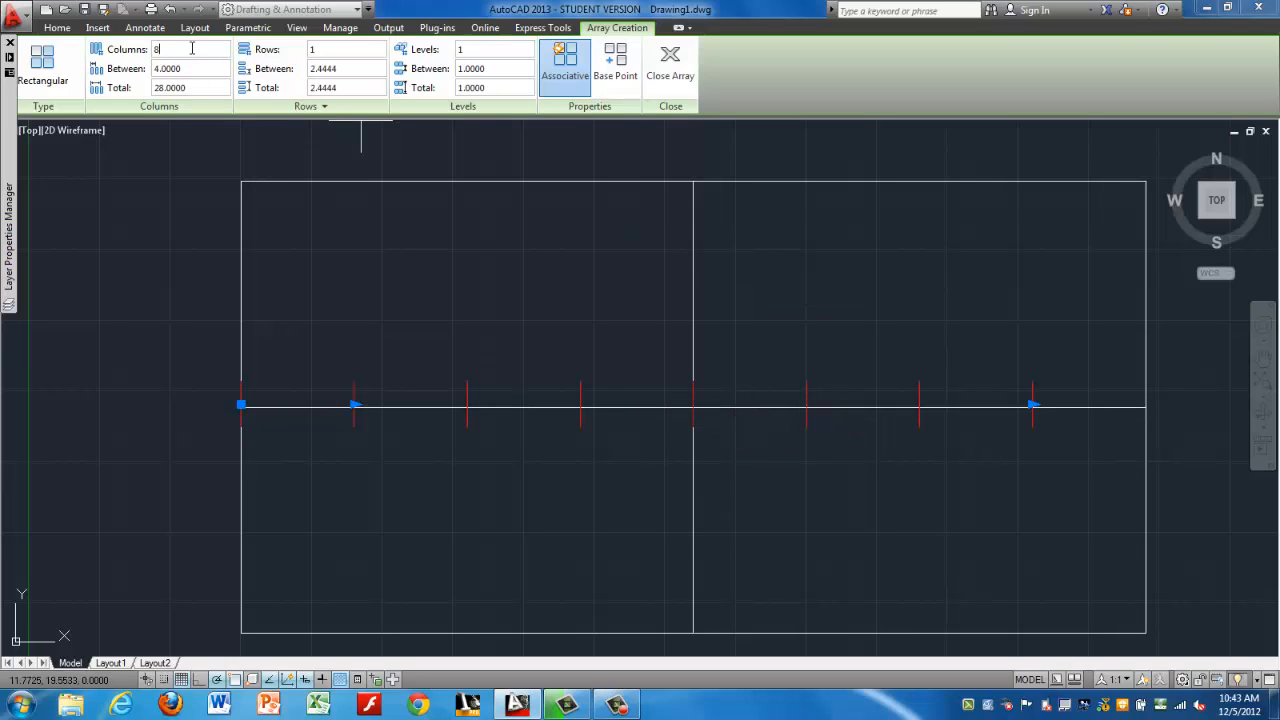
- Try a total column distance of 32 for the red tick array, and set the column spacing back to 4
{"action": "left_click", "coordinate": [190, 88]}
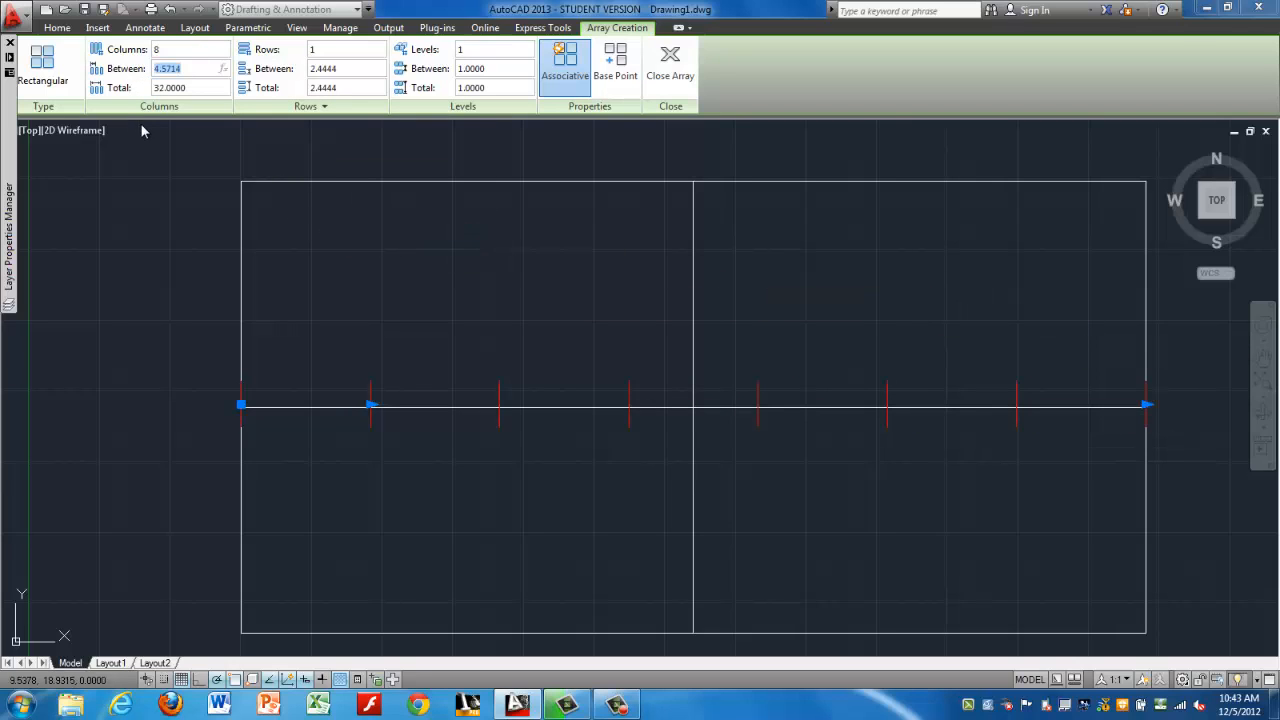
{"action": "type", "text": "4"}
{"action": "key", "text": "Return"}
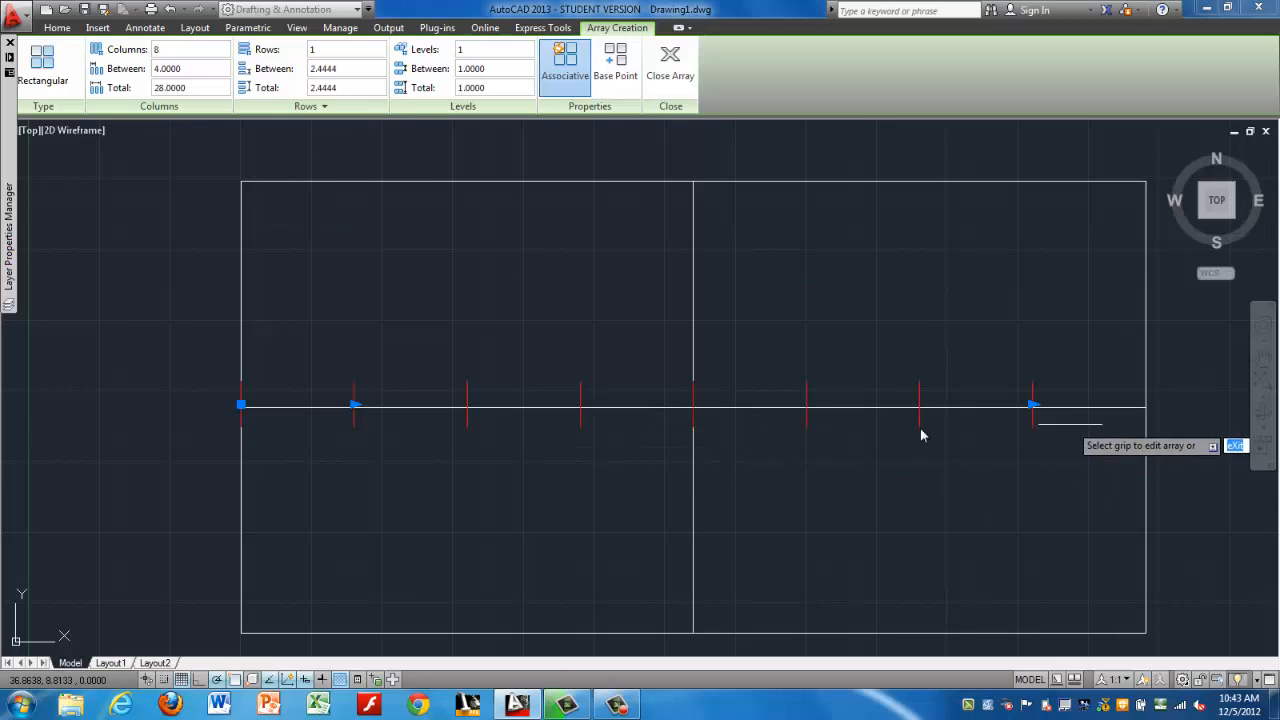
{"action": "left_click", "coordinate": [191, 68]}
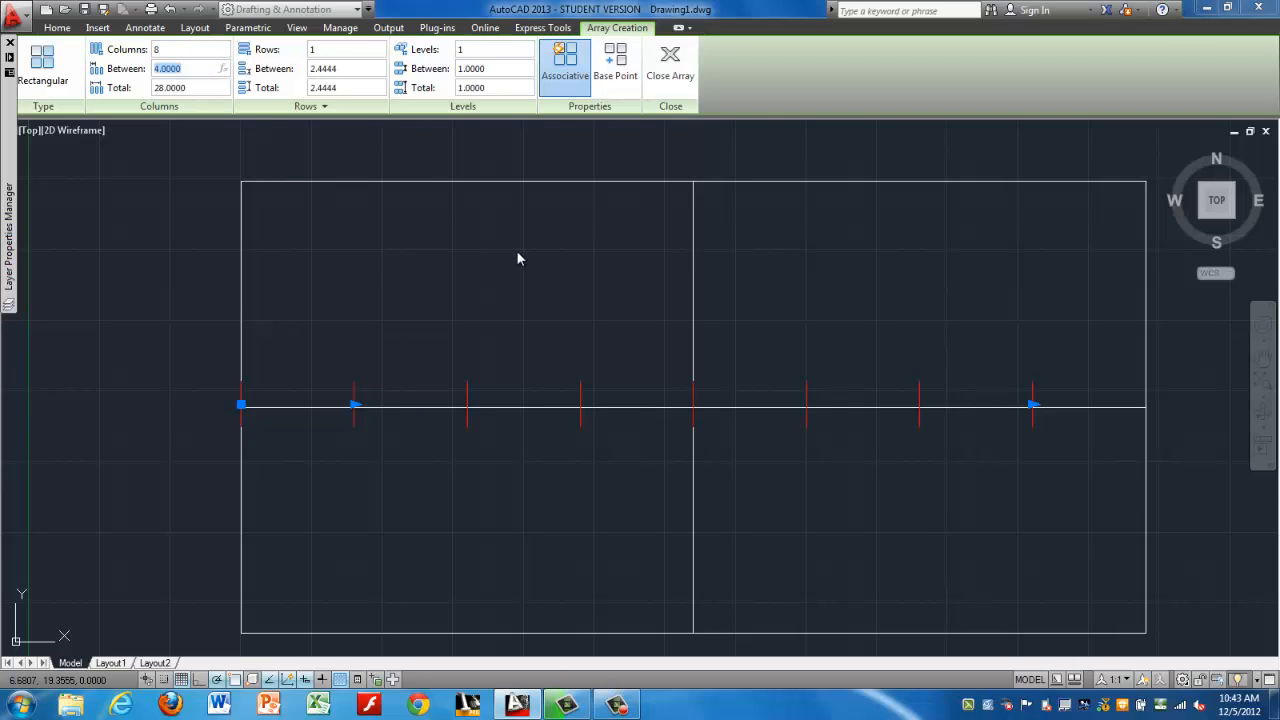
- Extend the red tick array to 9 columns, ending at the right endpoint of the horizontal centerline, and finish the array
{"action": "left_click", "coordinate": [1032, 406]}
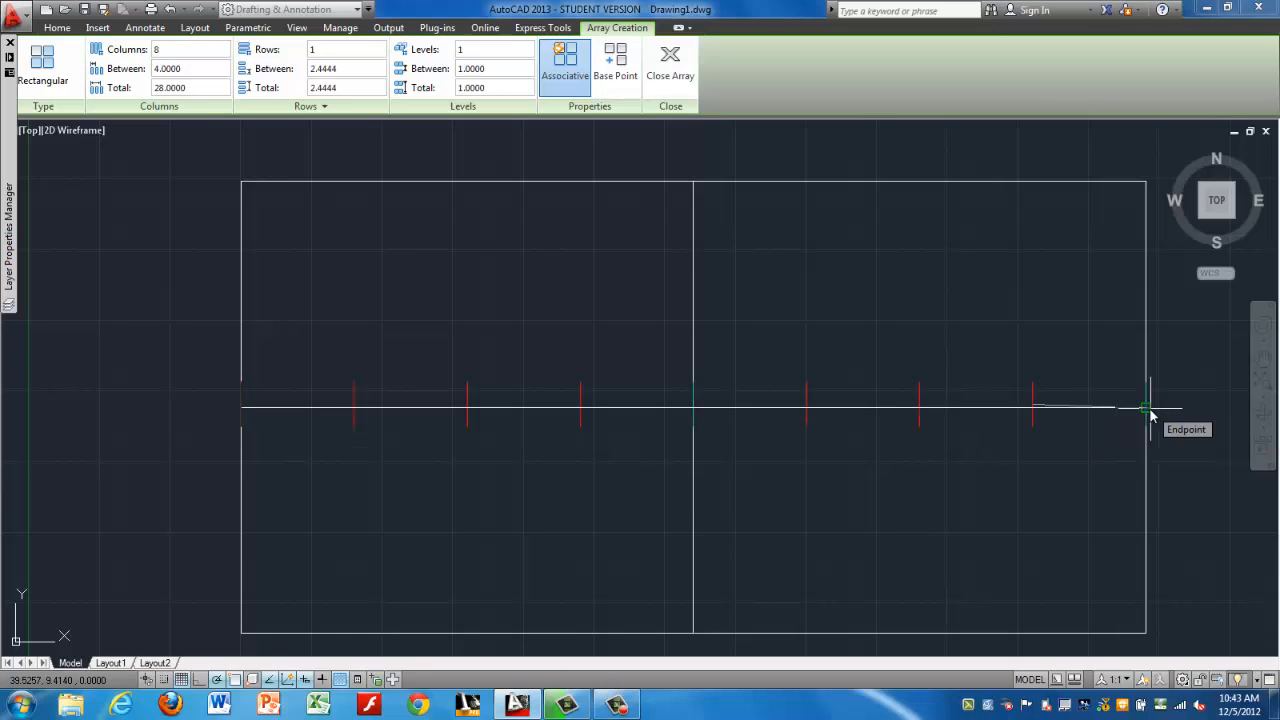
{"action": "left_click", "coordinate": [1150, 408]}
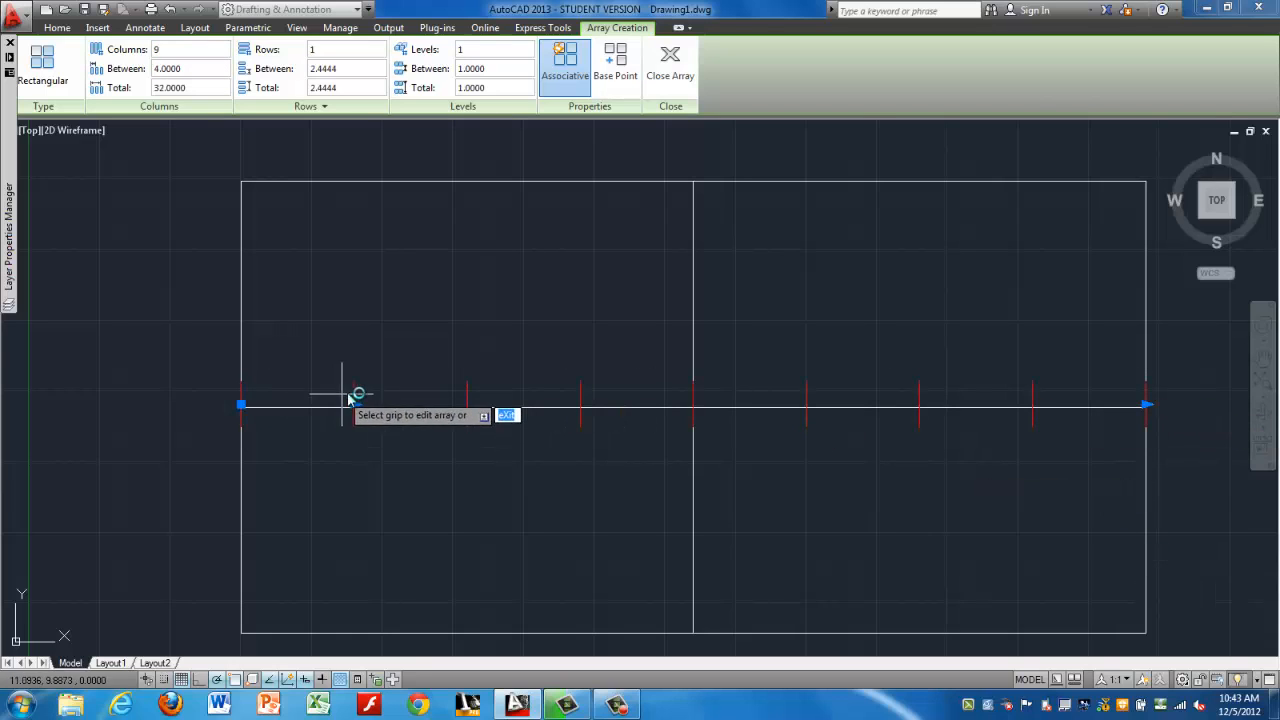
{"action": "left_click", "coordinate": [1147, 405]}
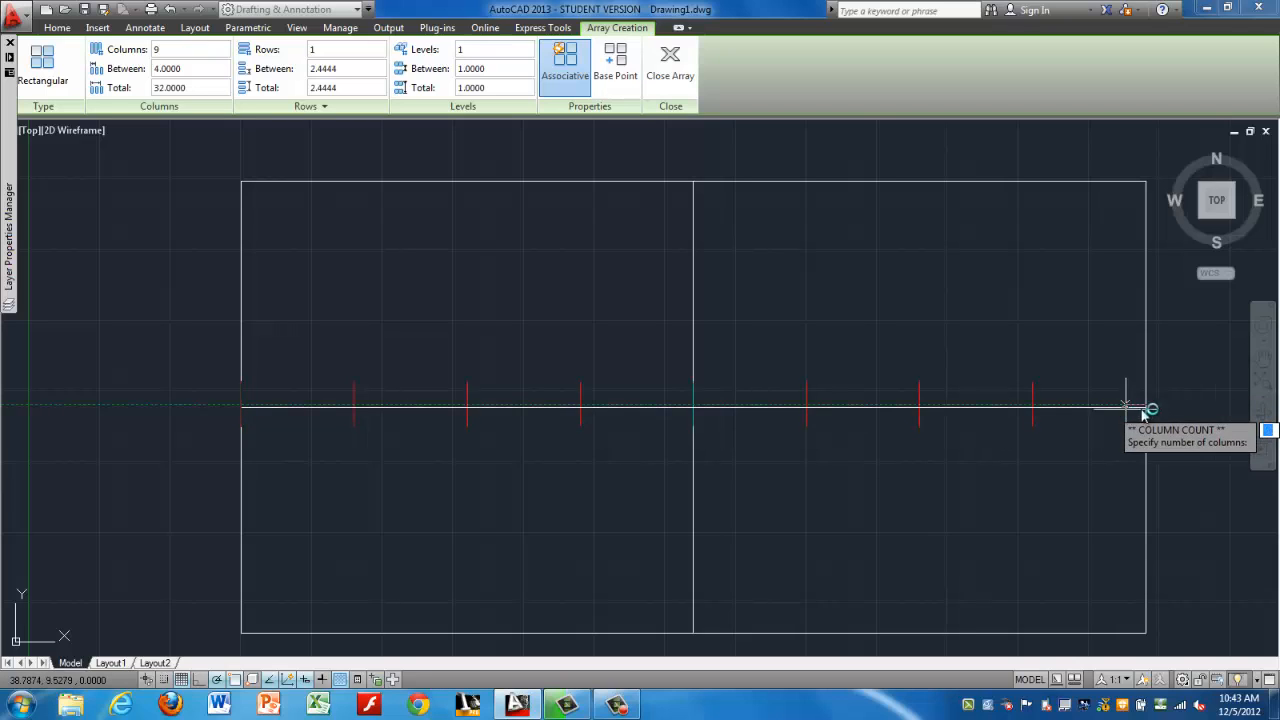
{"action": "left_click", "coordinate": [1150, 407]}
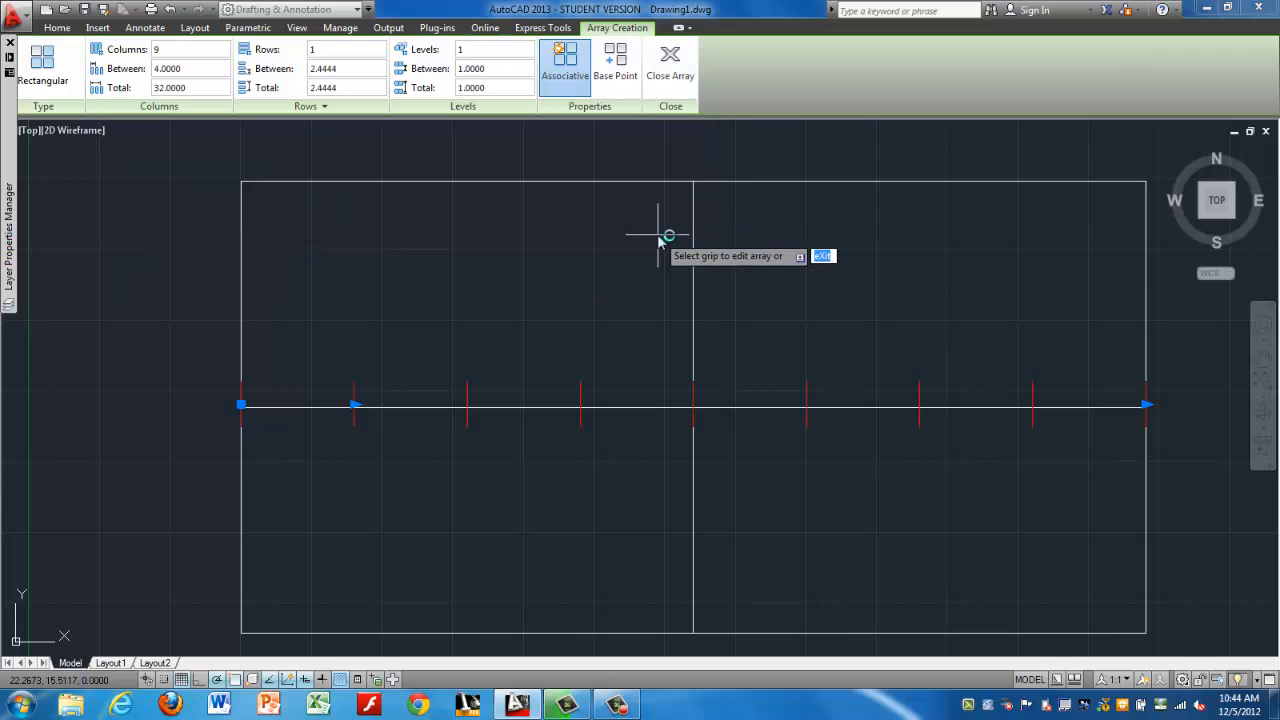
{"action": "key", "text": "Return"}
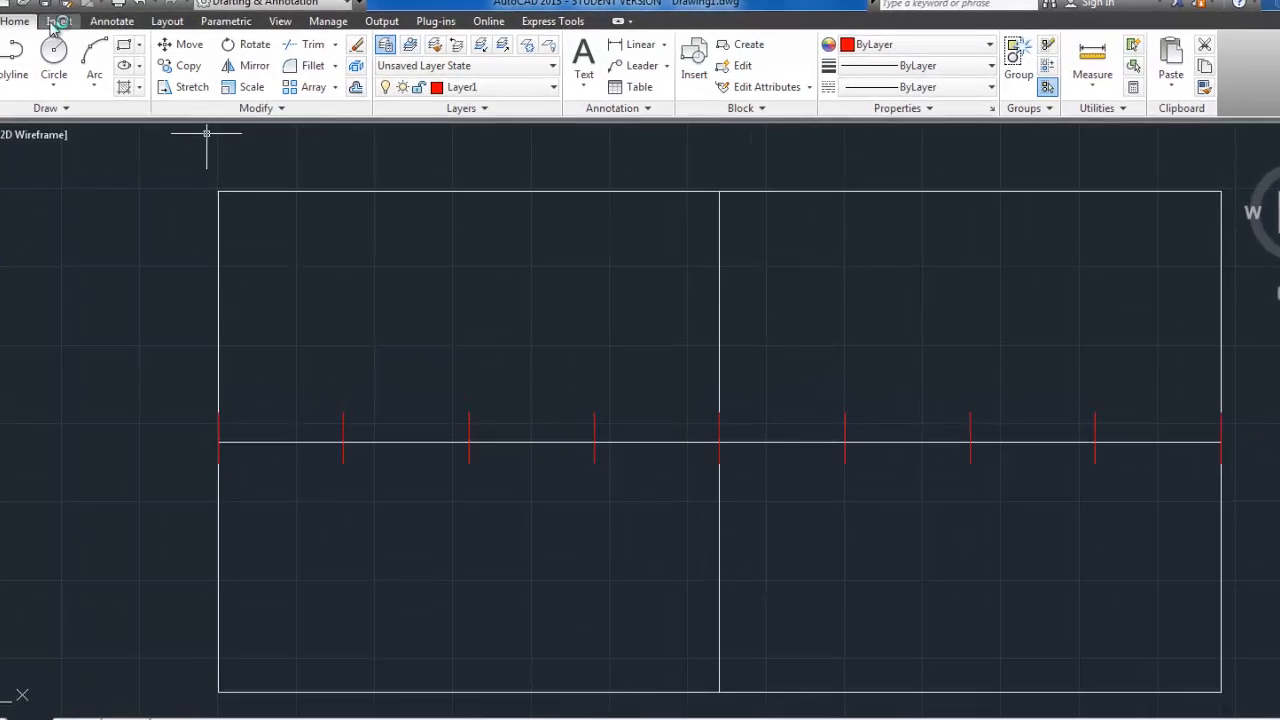
- Draw a short horizontal tick across the rectangle's upper-left corner and assign it to Layer2
{"action": "left_click", "coordinate": [2, 55]}
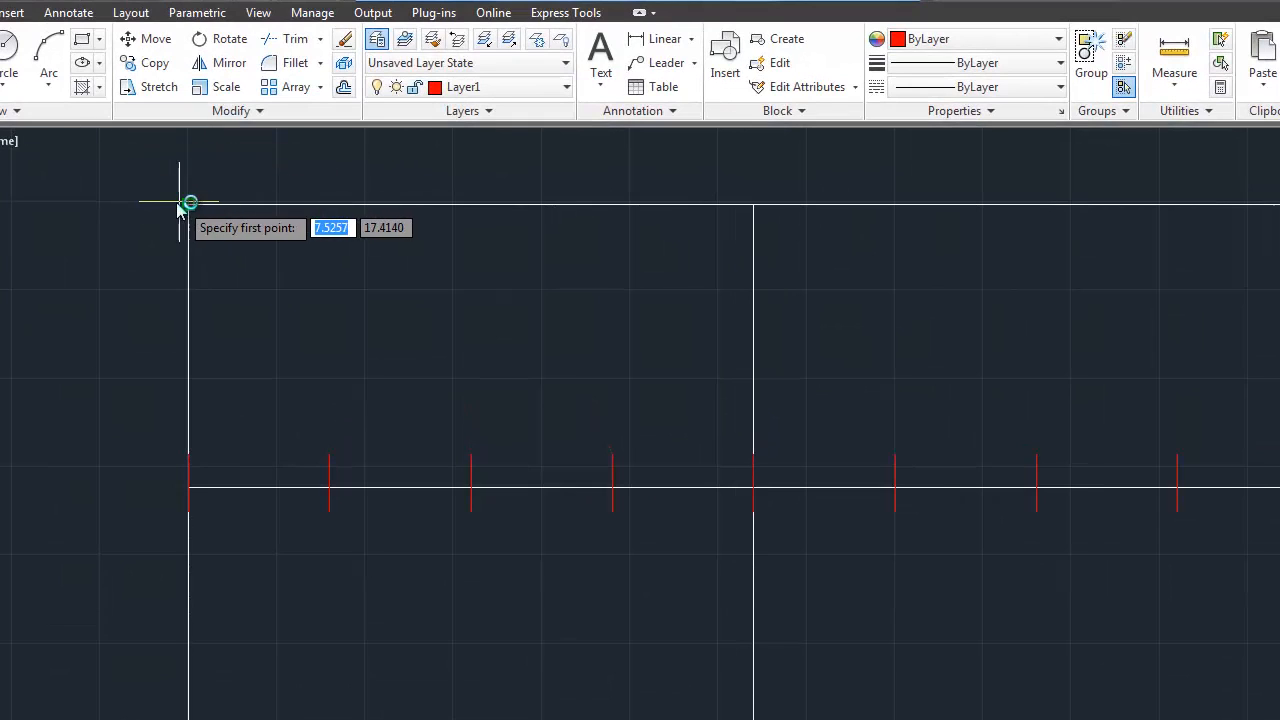
{"action": "left_click", "coordinate": [188, 204]}
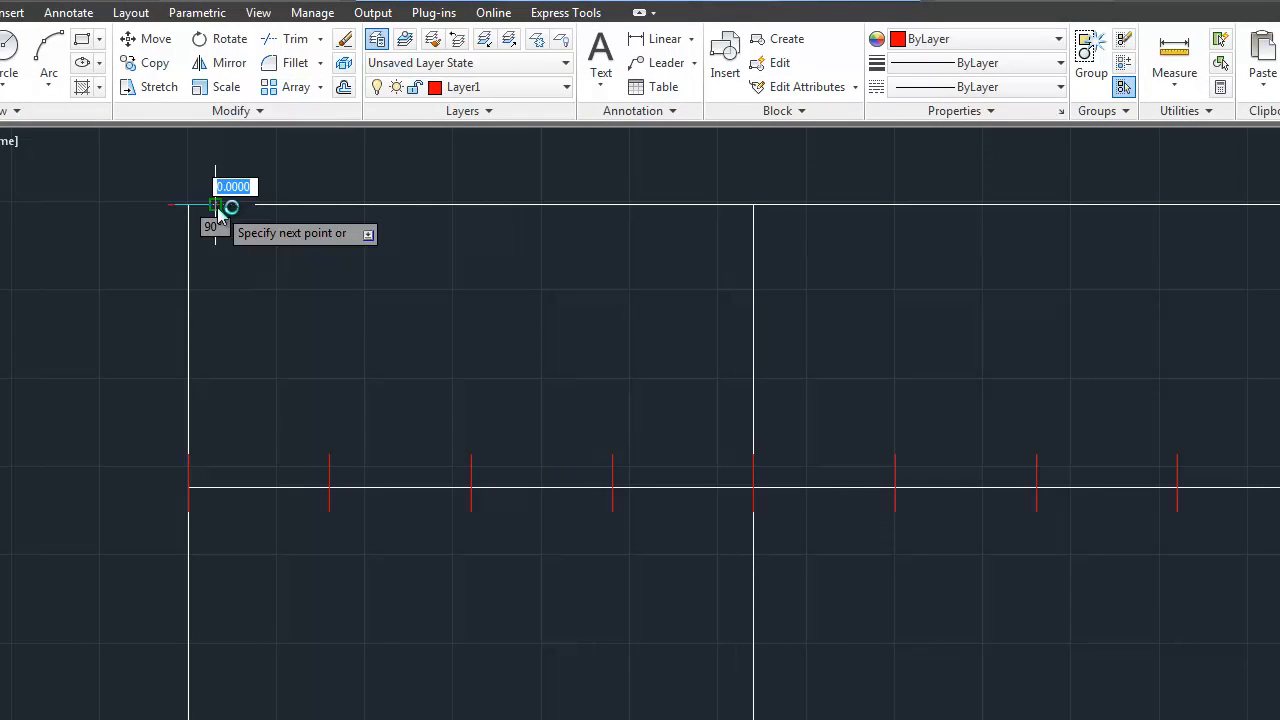
{"action": "key", "text": "Escape"}
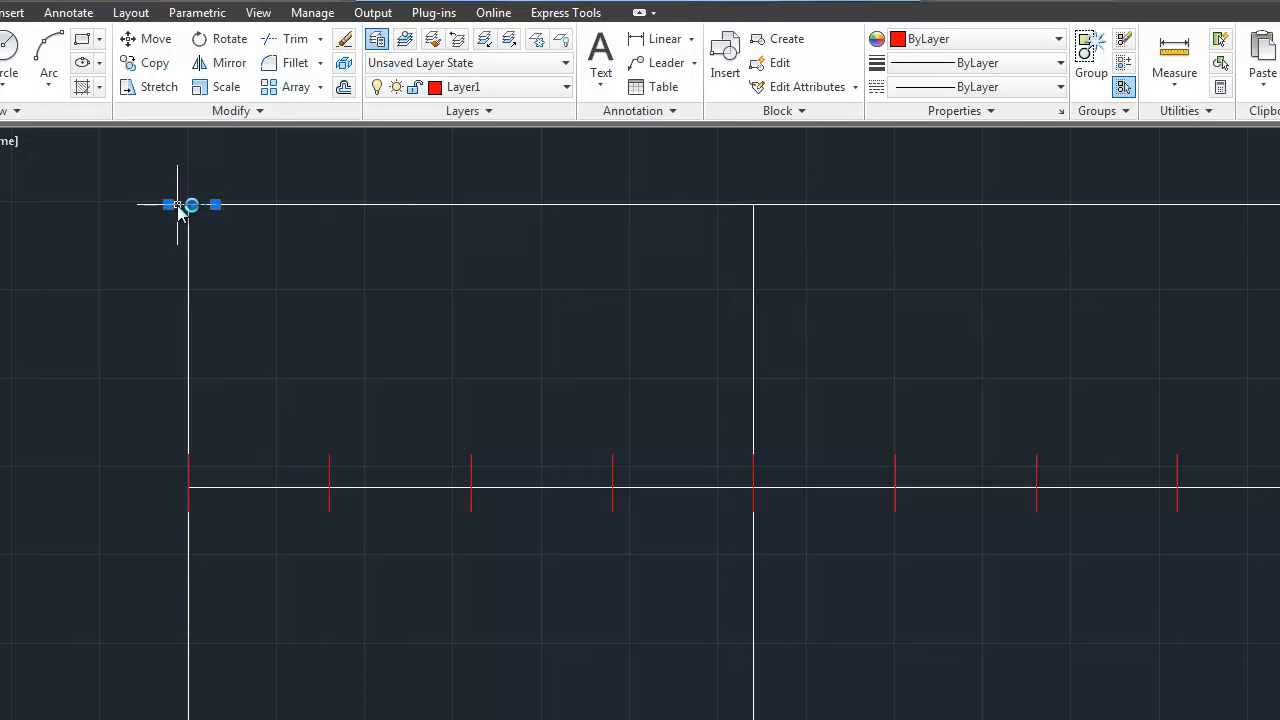
{"action": "left_click", "coordinate": [563, 89]}
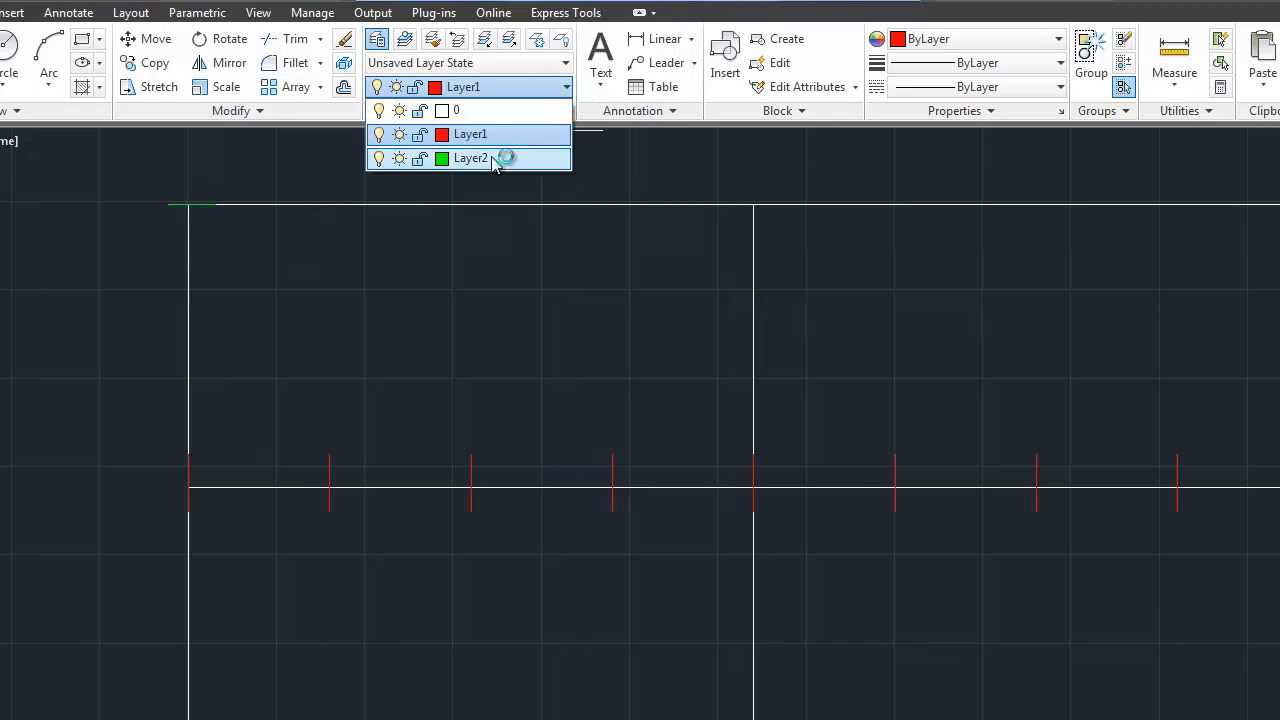
{"action": "left_click", "coordinate": [495, 158]}
{"action": "key", "text": "Escape"}
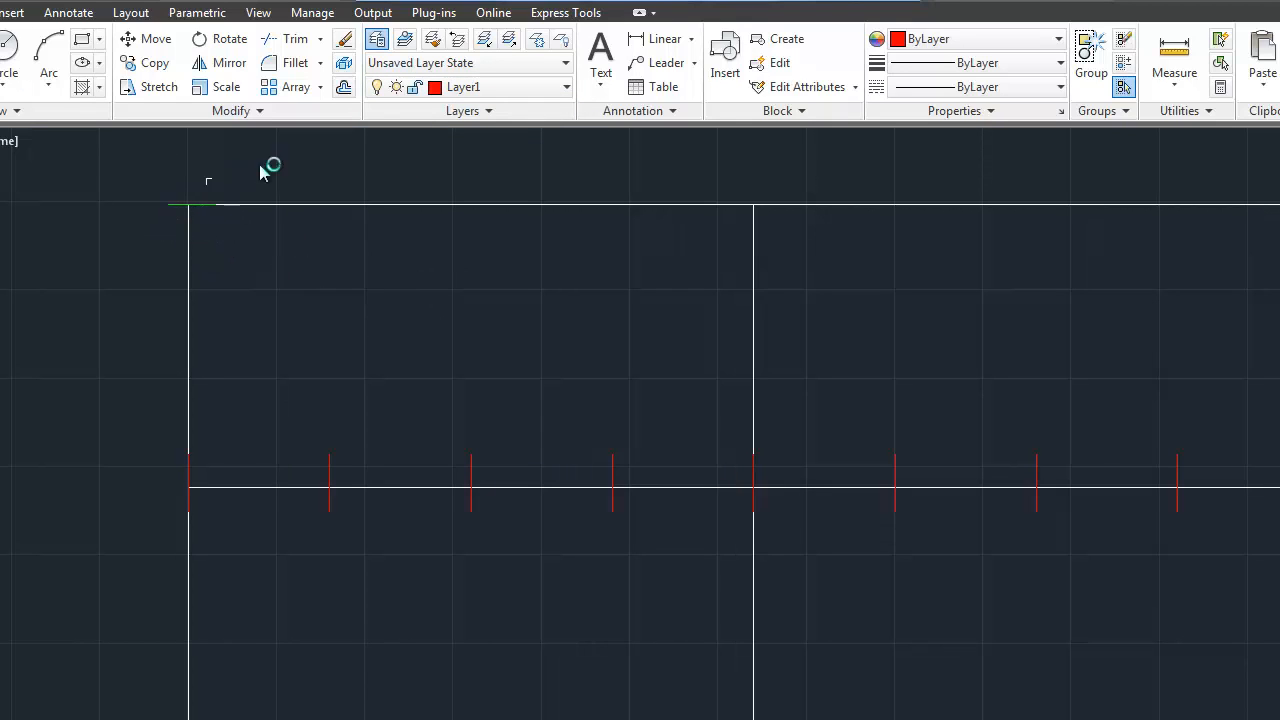
- Create a rectangular array from the green tick at the rectangle's upper-left corner
{"action": "left_click", "coordinate": [300, 88]}
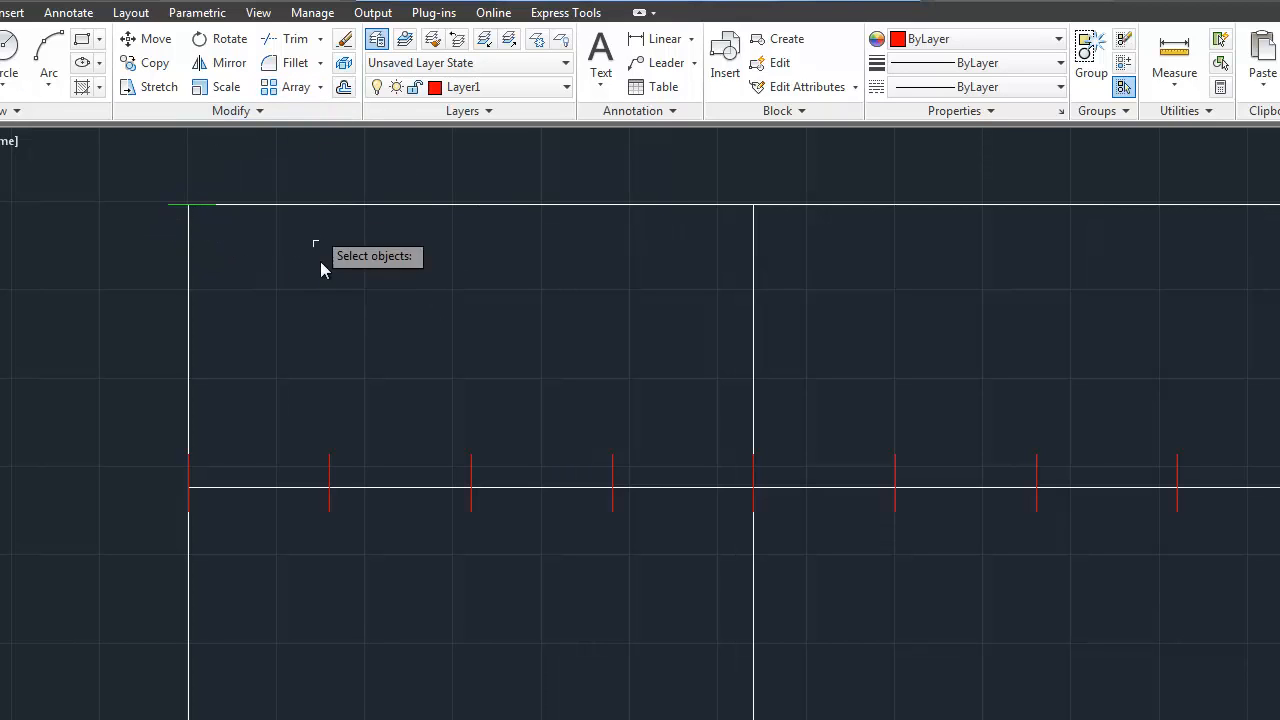
{"action": "left_click", "coordinate": [178, 213]}
{"action": "left_click", "coordinate": [177, 210]}
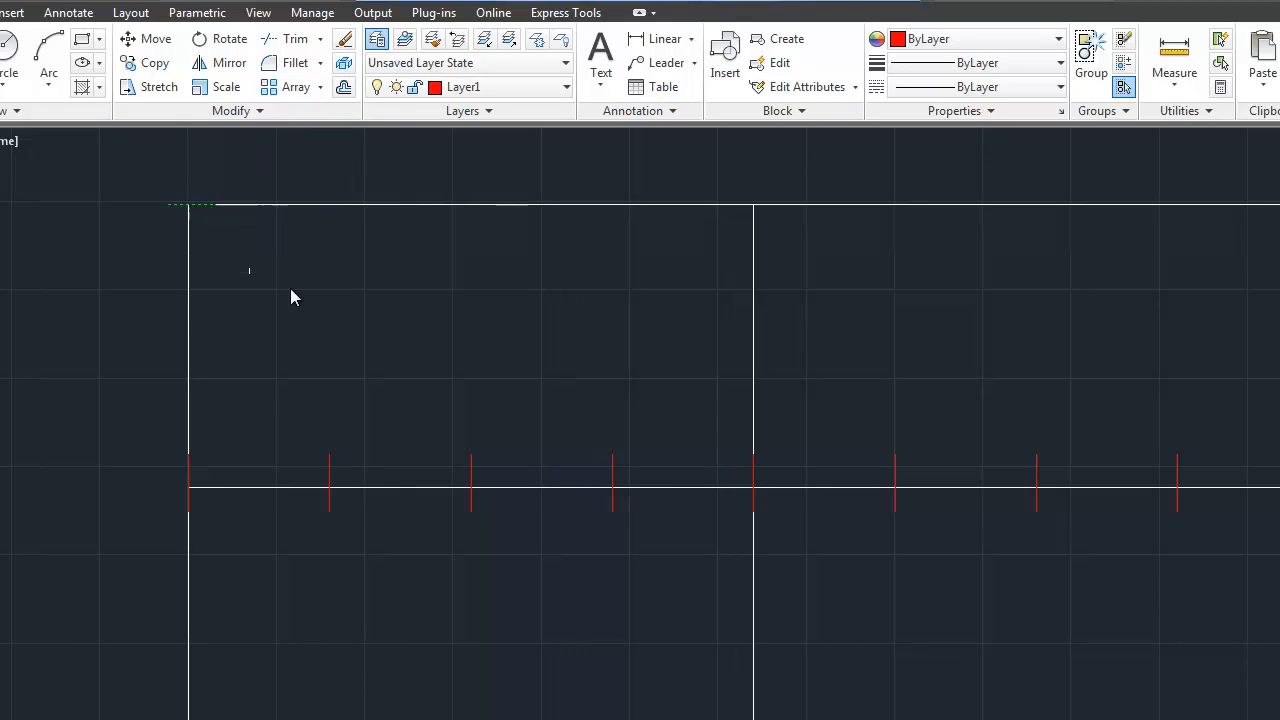
{"action": "key", "text": "Return"}
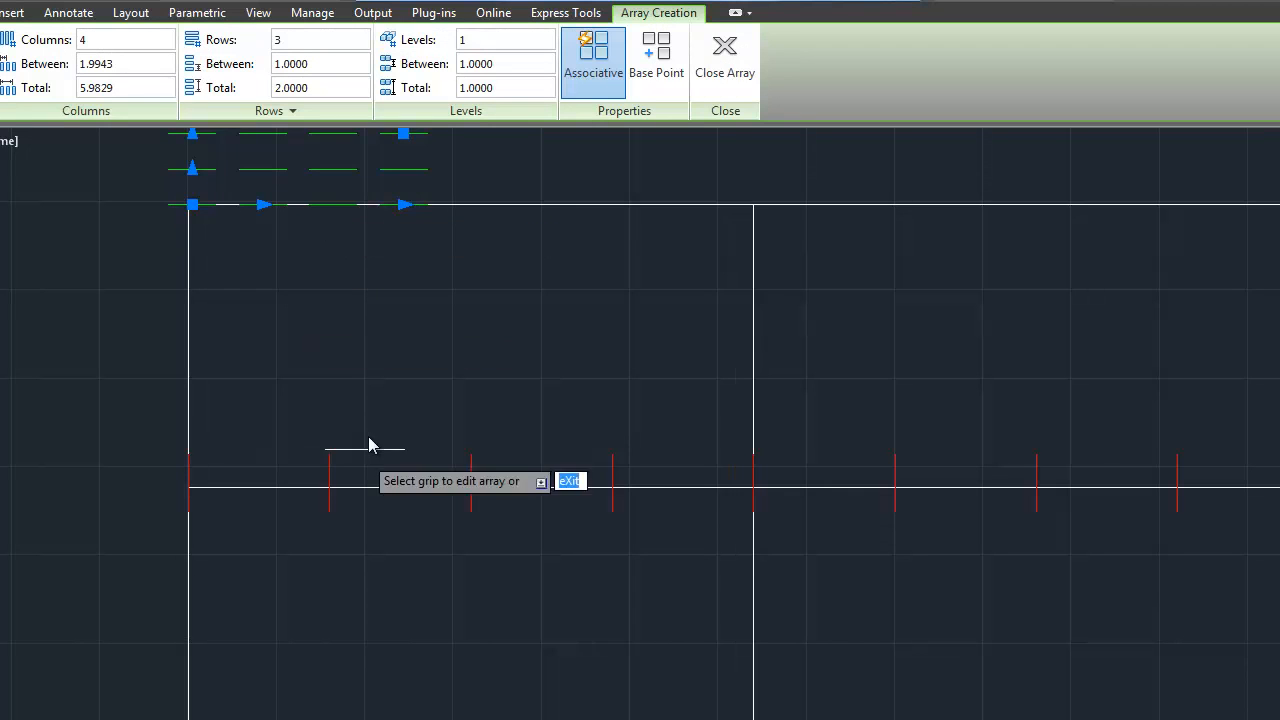
- Extend the green tick array's rows down to the rectangle's lower-left corner, giving 17 rows
{"action": "scroll", "coordinate": [390, 410], "scroll_direction": "up", "scroll_amount": 2}
{"action": "scroll", "coordinate": [390, 410], "scroll_direction": "down", "scroll_amount": 3}
{"action": "middle_click_drag", "start_coordinate": [394, 395], "coordinate": [391, 381]}
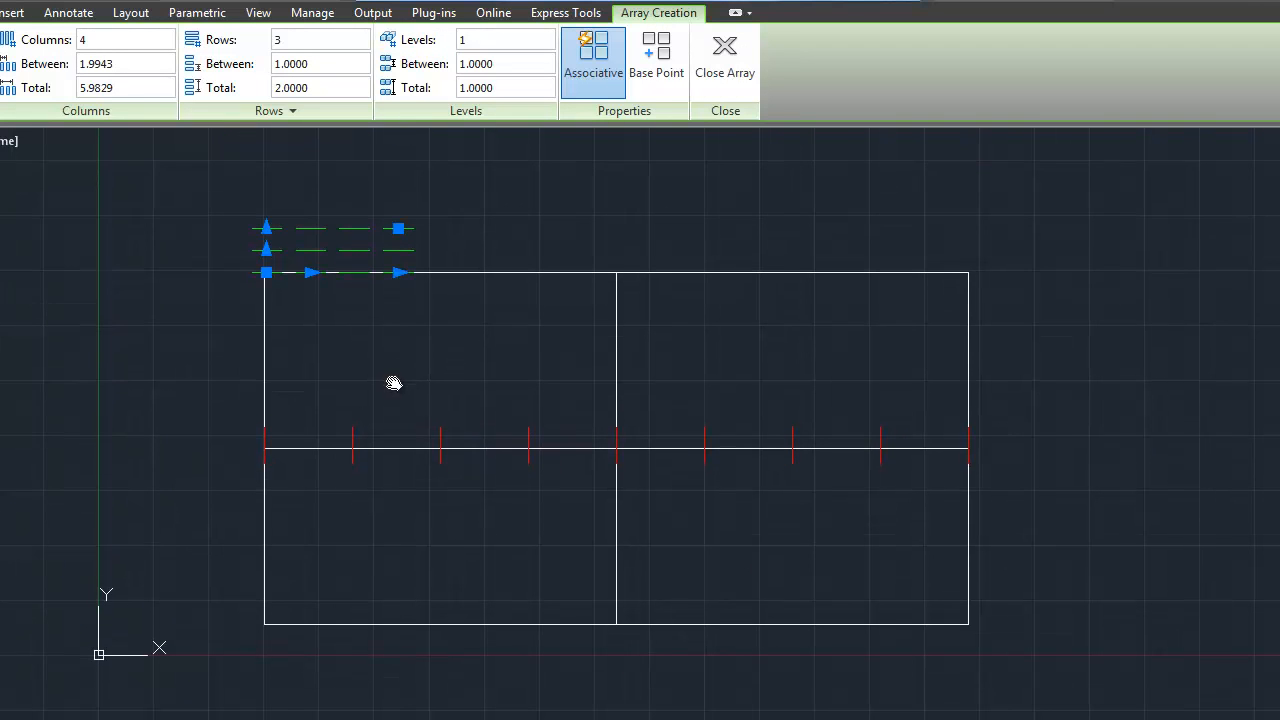
{"action": "left_click", "coordinate": [266, 226]}
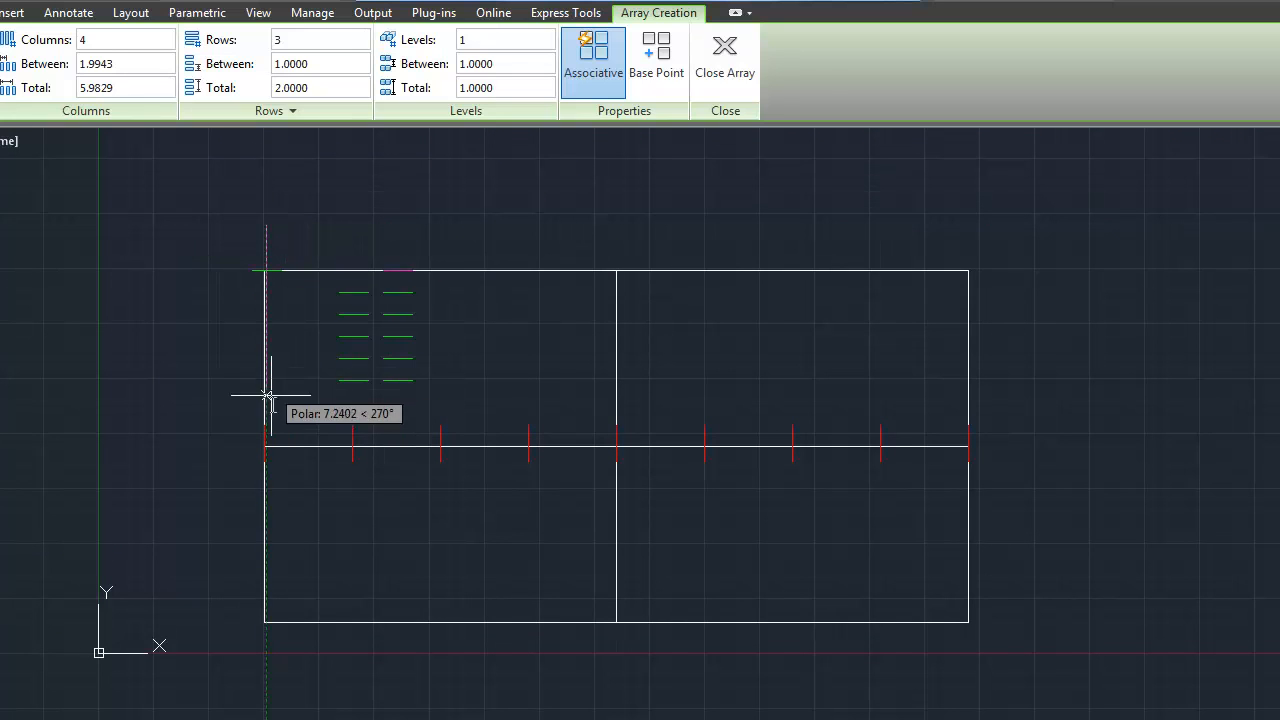
{"action": "left_click", "coordinate": [264, 621]}
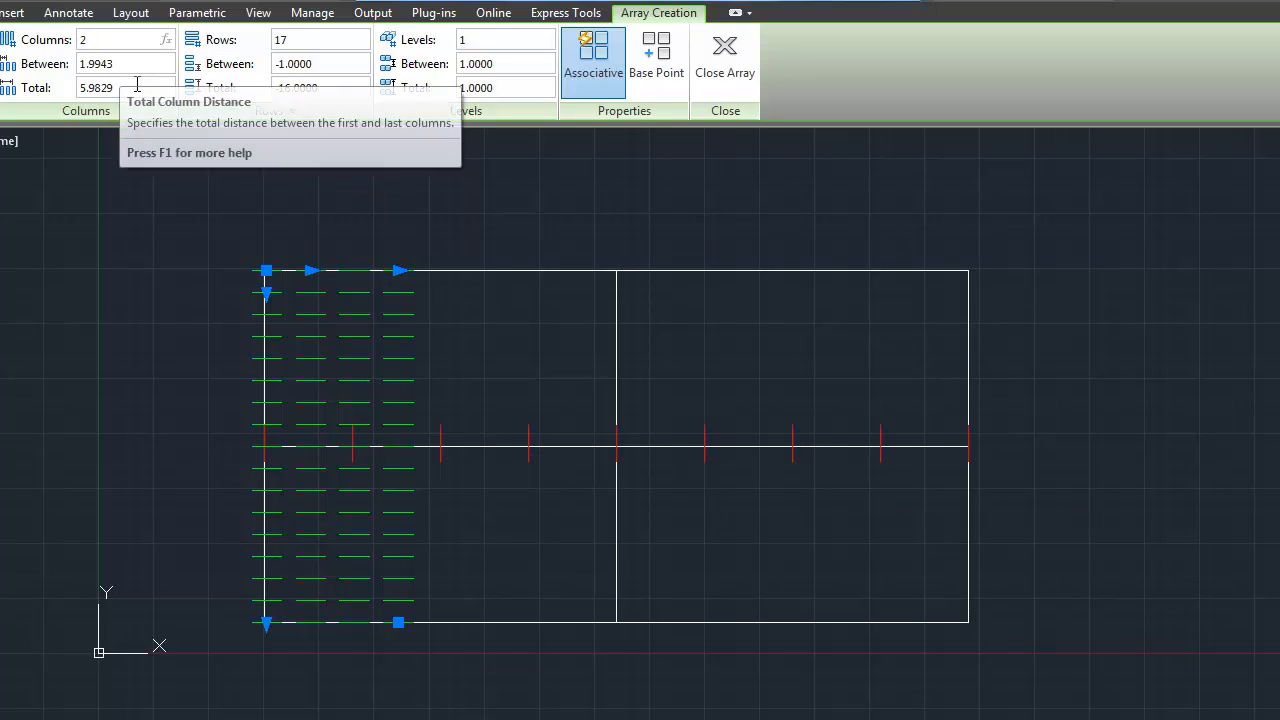
- Set the green tick array to 2 columns with a column spacing of 32
{"action": "key", "text": "Return"}
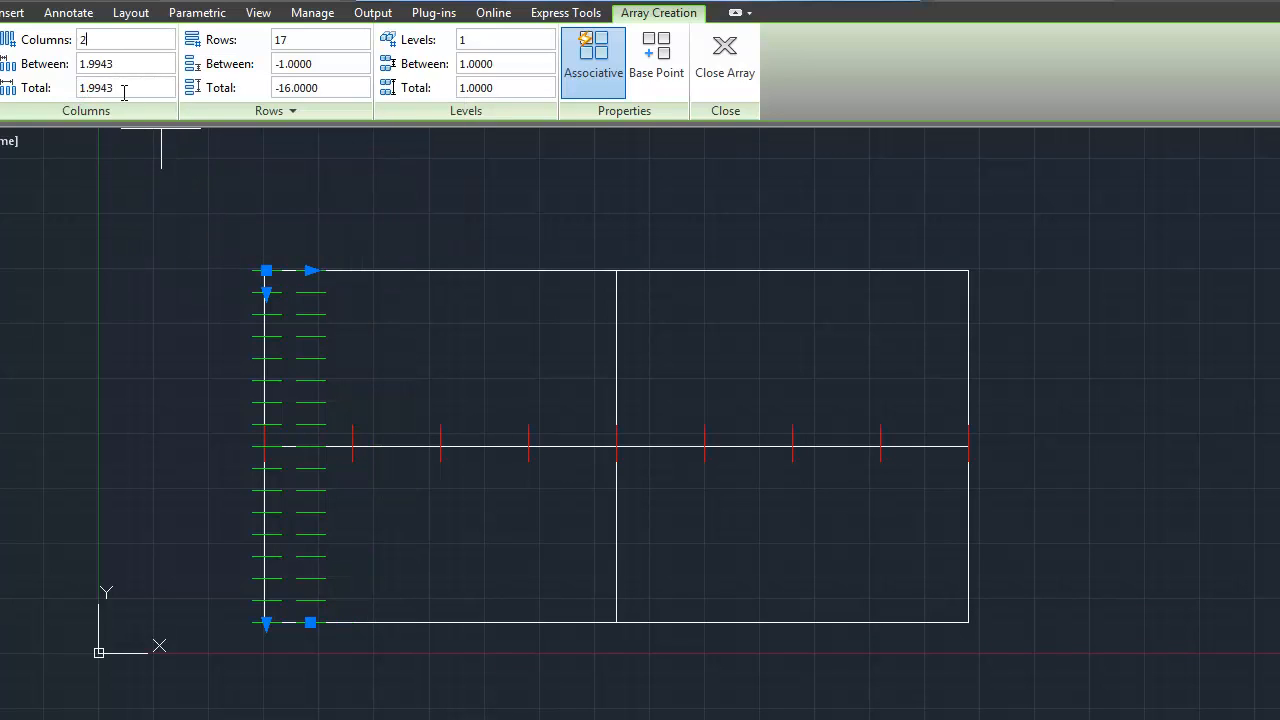
{"action": "left_click", "coordinate": [313, 272]}
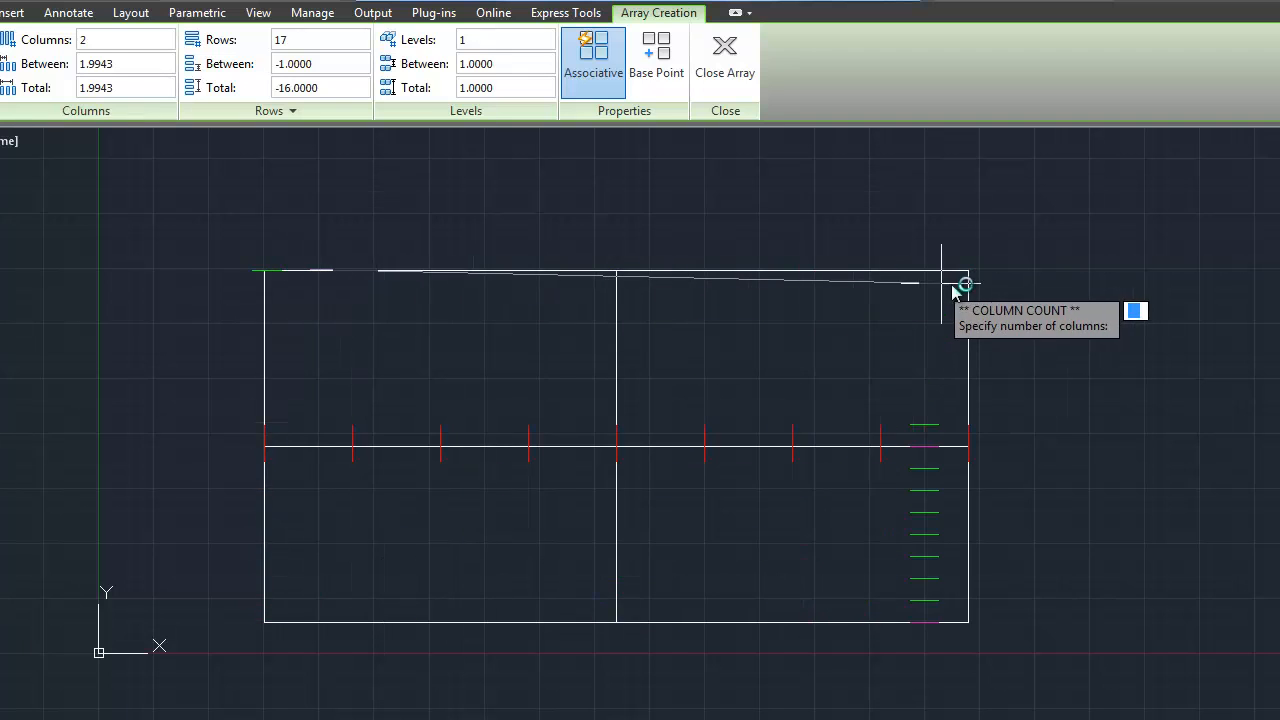
{"action": "left_click", "coordinate": [309, 294]}
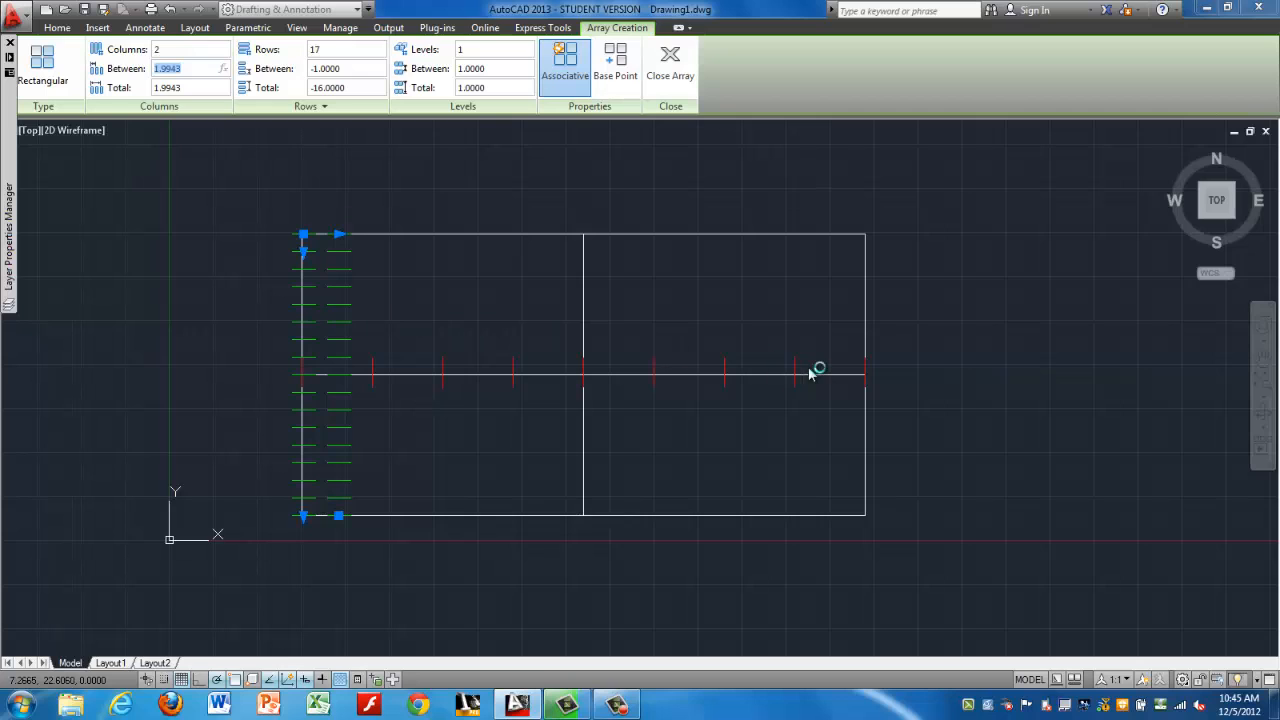
{"action": "key", "text": "Return"}
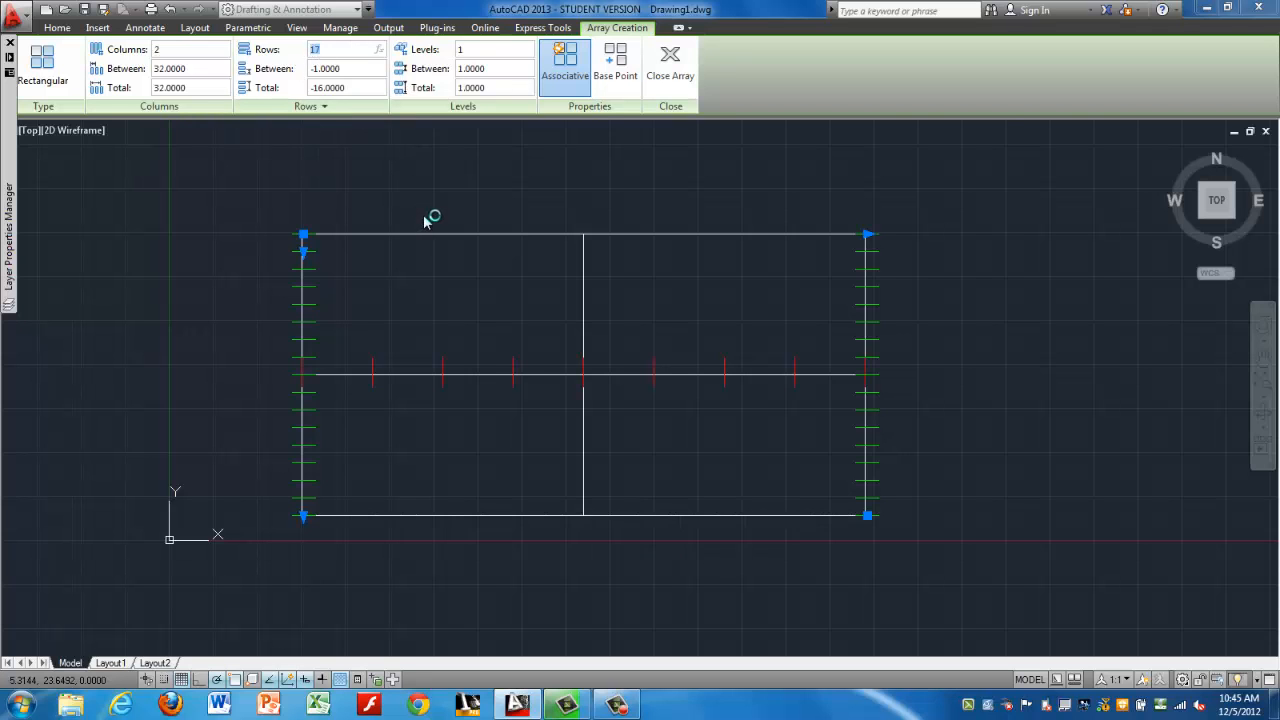
- Try 9 rows for the green tick array, and extend it back down to the lower-left corner with 17 rows
{"action": "key", "text": "Return"}
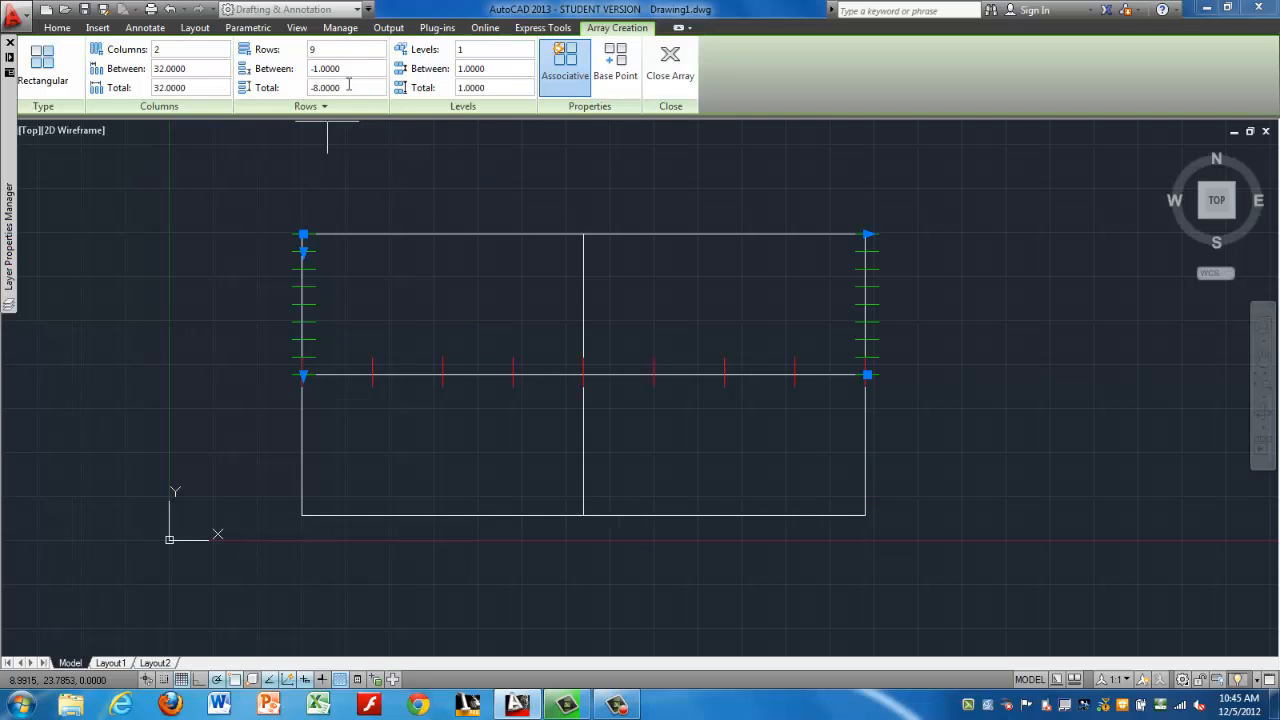
{"action": "left_click", "coordinate": [305, 375]}
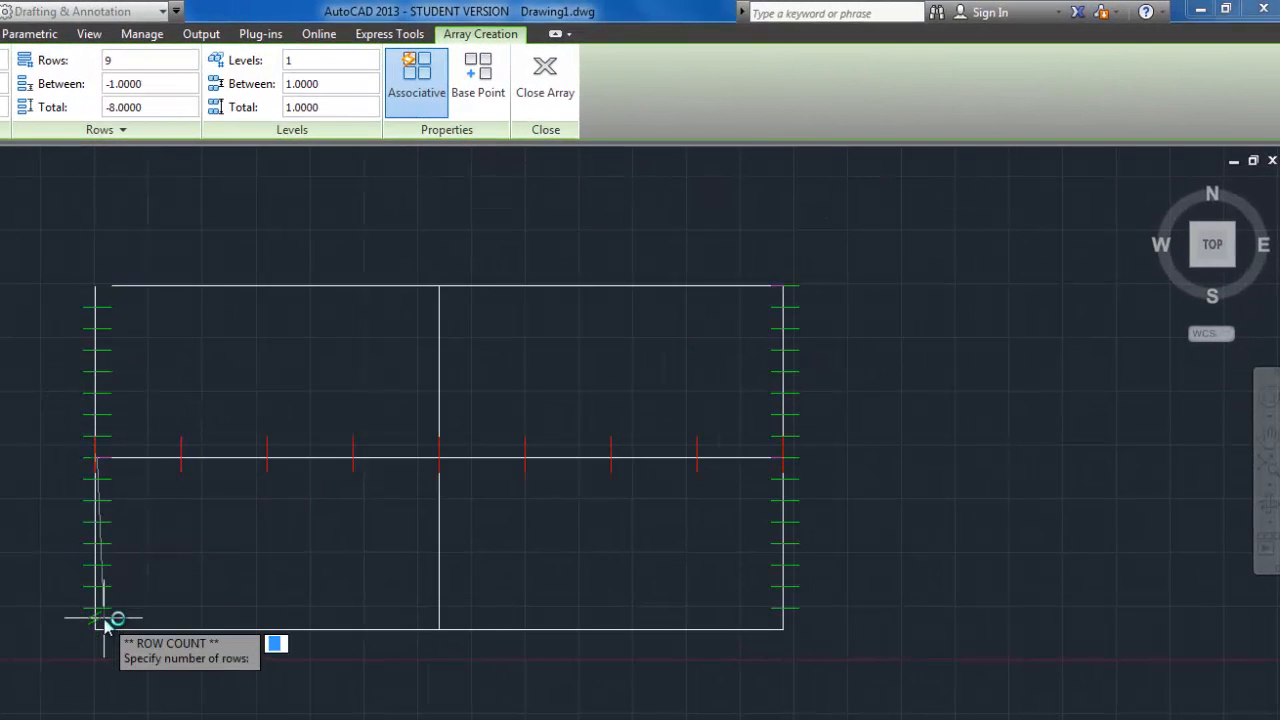
{"action": "left_click", "coordinate": [100, 636]}
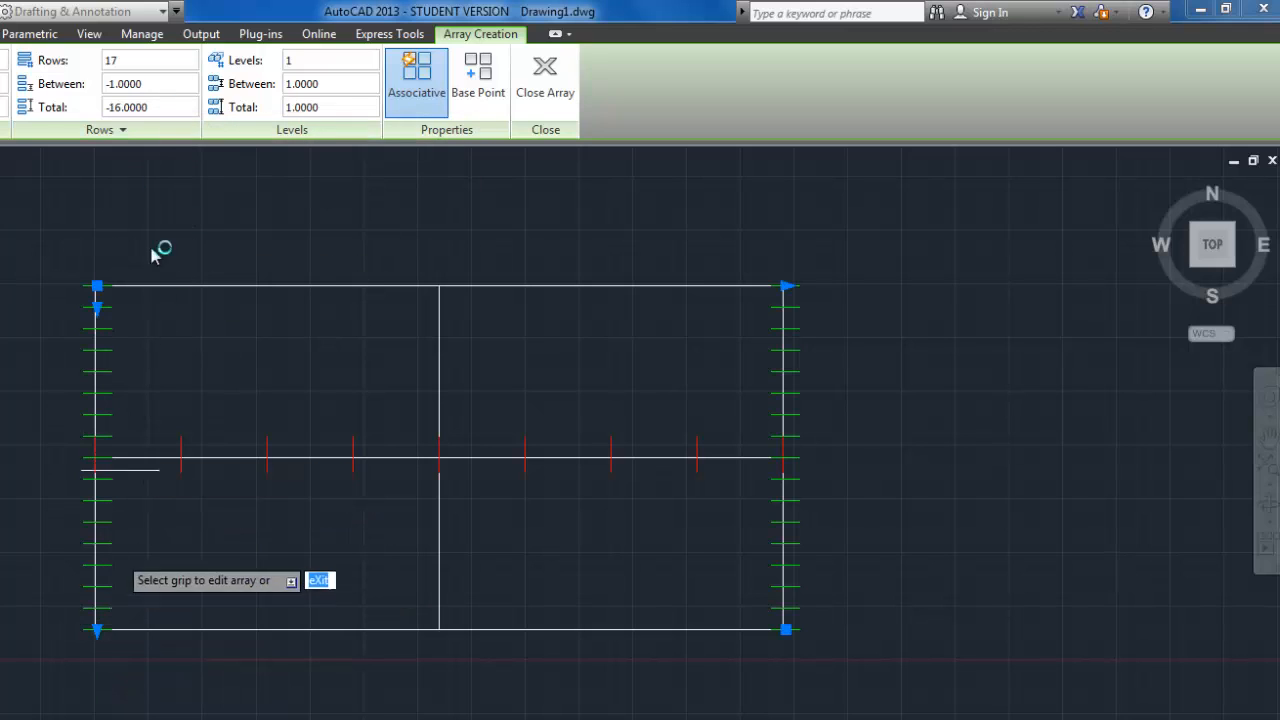
- Set the green tick array to 9 rows with a row spacing of -4
{"action": "left_click", "coordinate": [138, 62]}
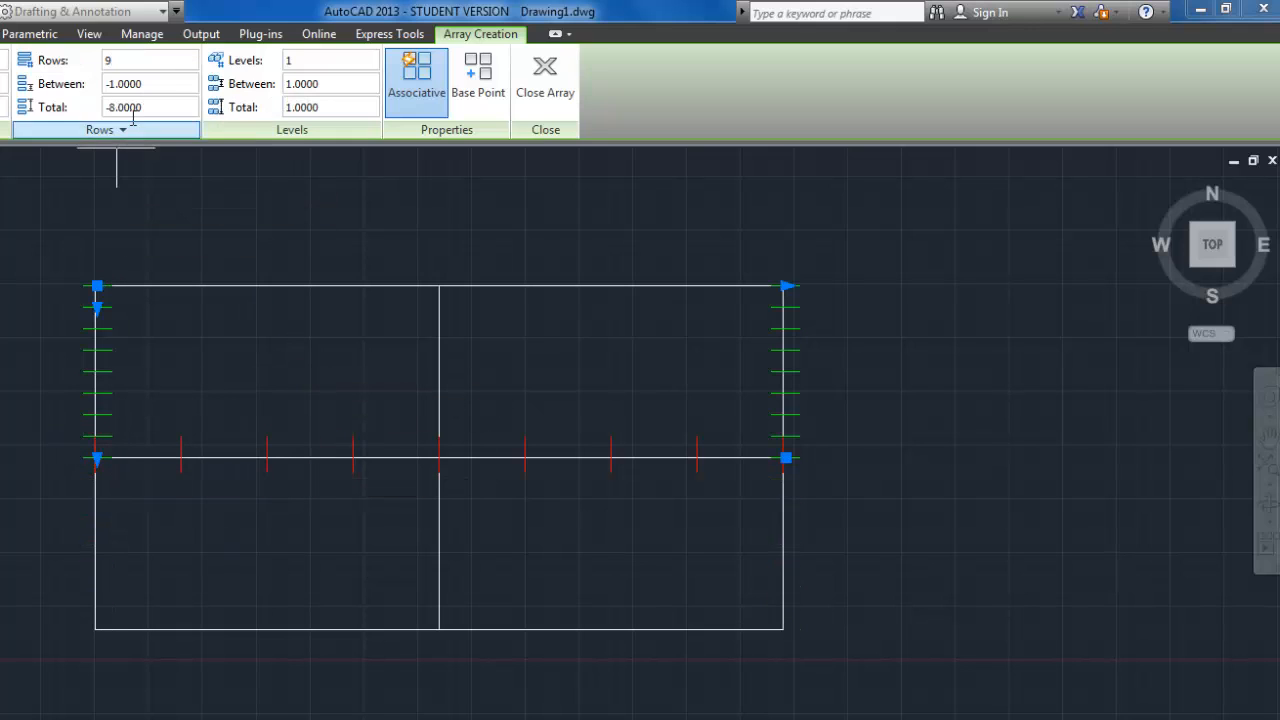
{"action": "left_click", "coordinate": [163, 83]}
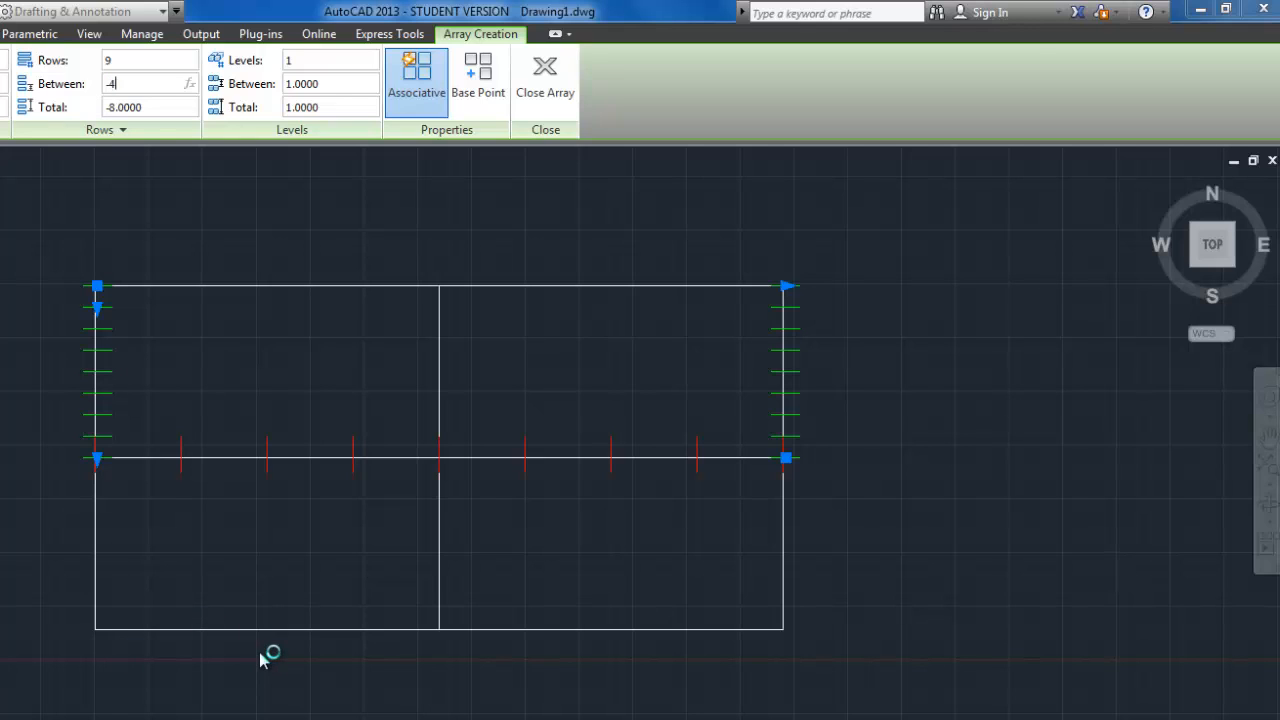
{"action": "type", "text": "-4"}
{"action": "key", "text": "Return"}
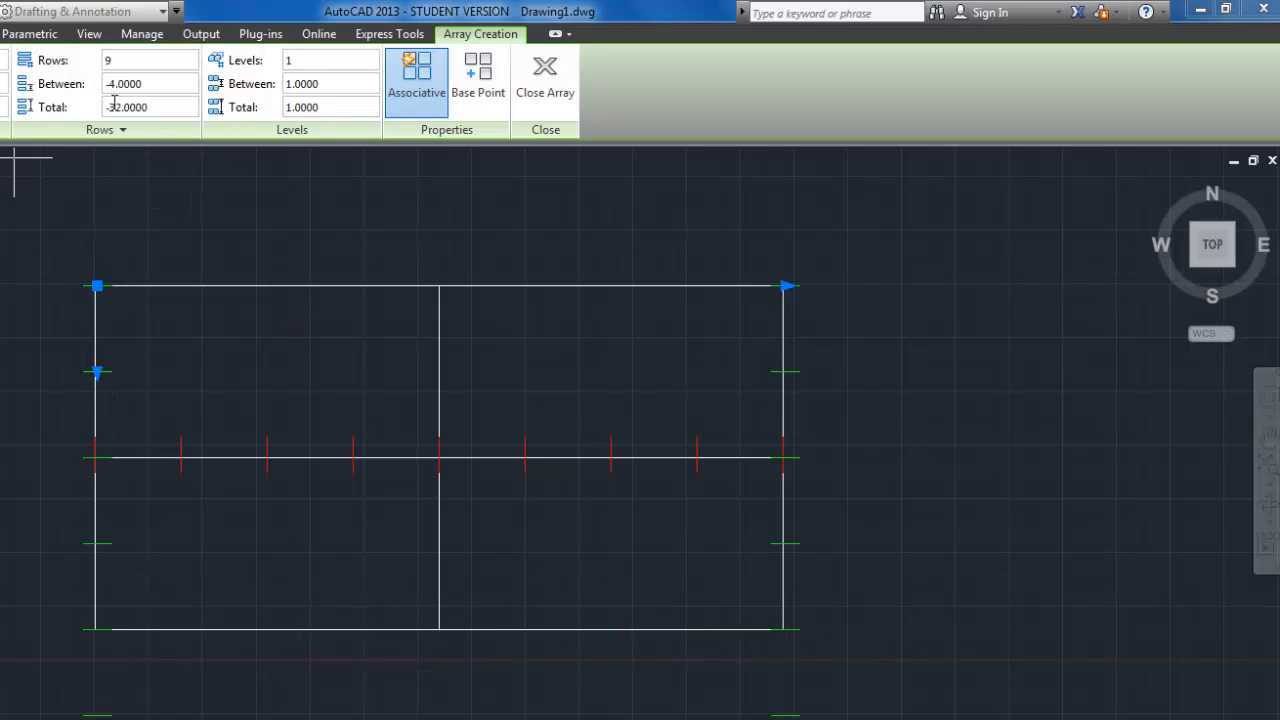
- Shorten the green tick array's row count so its last row ends at the rectangle's lower-left corner, and finish the array
{"action": "left_click", "coordinate": [167, 106]}
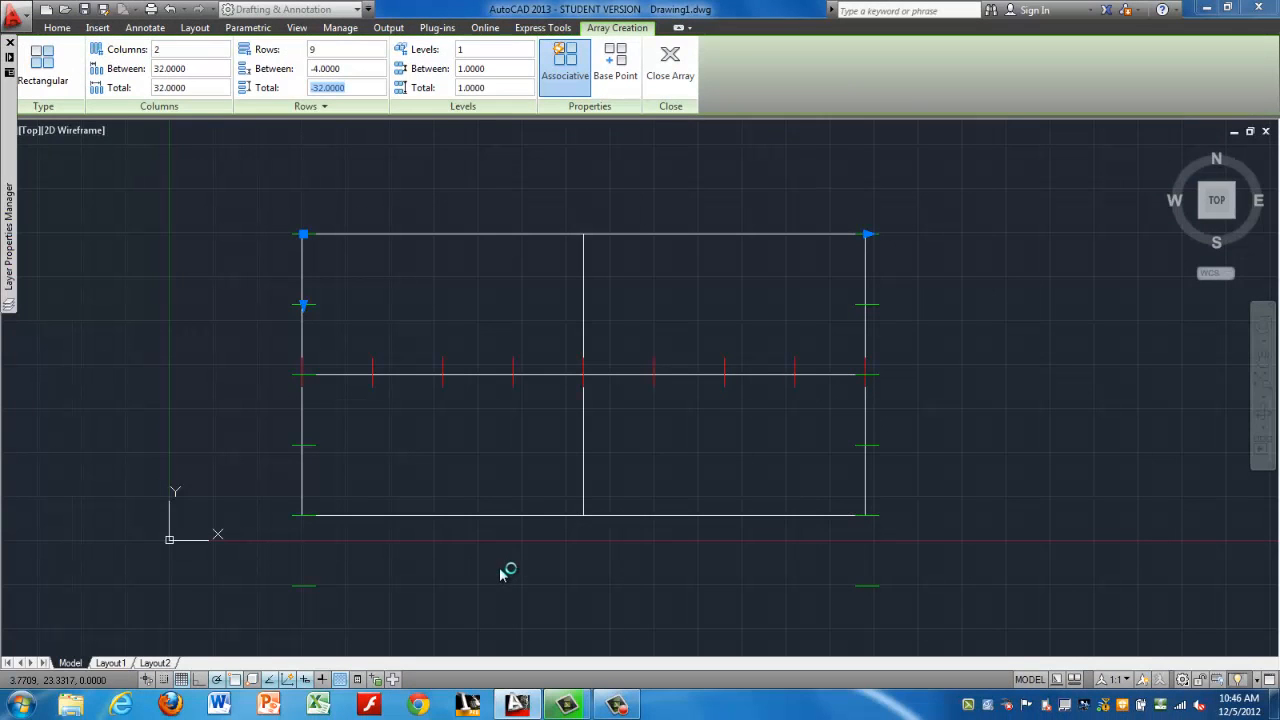
{"action": "scroll", "coordinate": [934, 430], "scroll_direction": "down", "scroll_amount": 5}
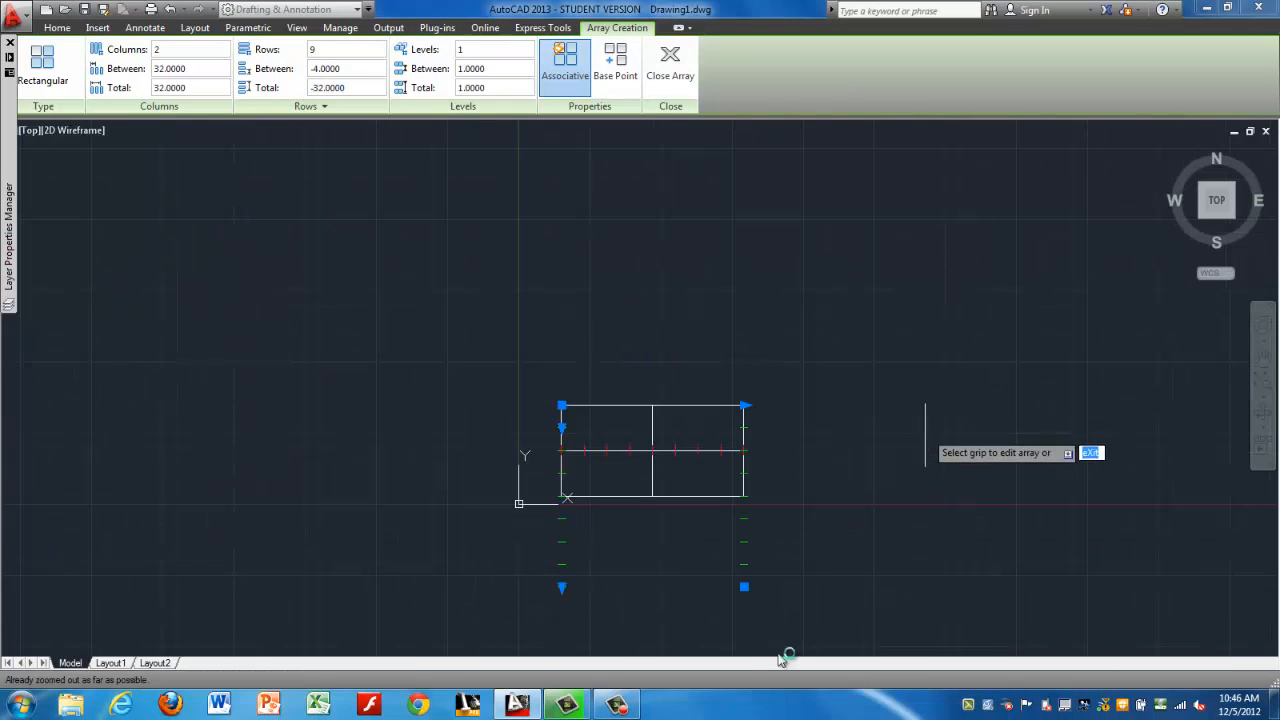
{"action": "left_click", "coordinate": [563, 586]}
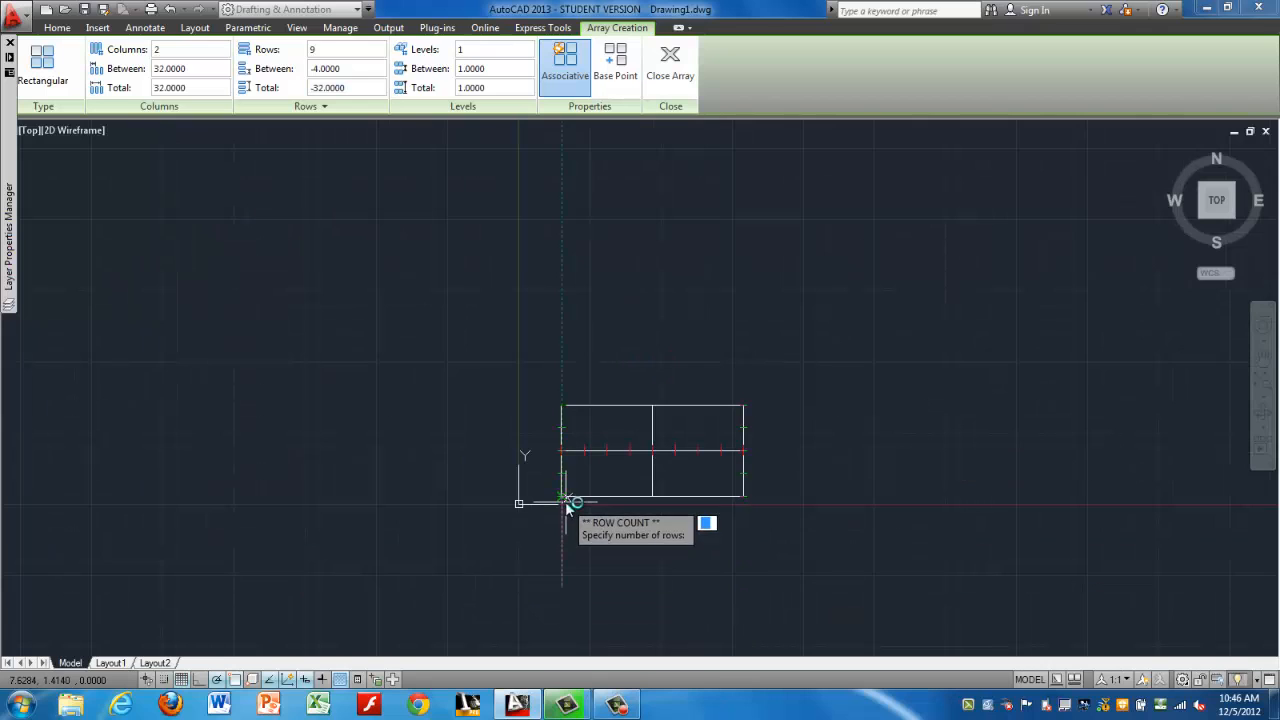
{"action": "left_click", "coordinate": [565, 500]}
{"action": "key", "text": "Return"}
- Set the existing green tick array's row spacing to -2 and deselect the array
{"action": "scroll", "coordinate": [598, 475], "scroll_direction": "up", "scroll_amount": 5}
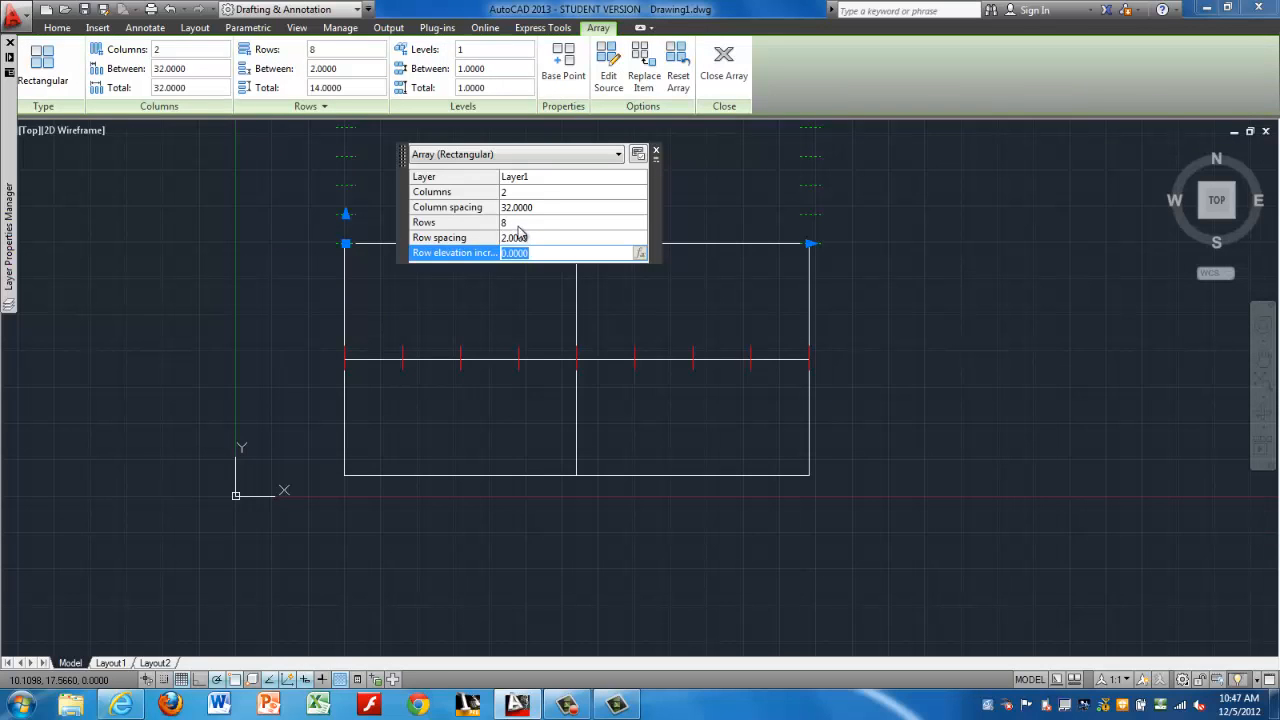
{"action": "left_click", "coordinate": [506, 239]}
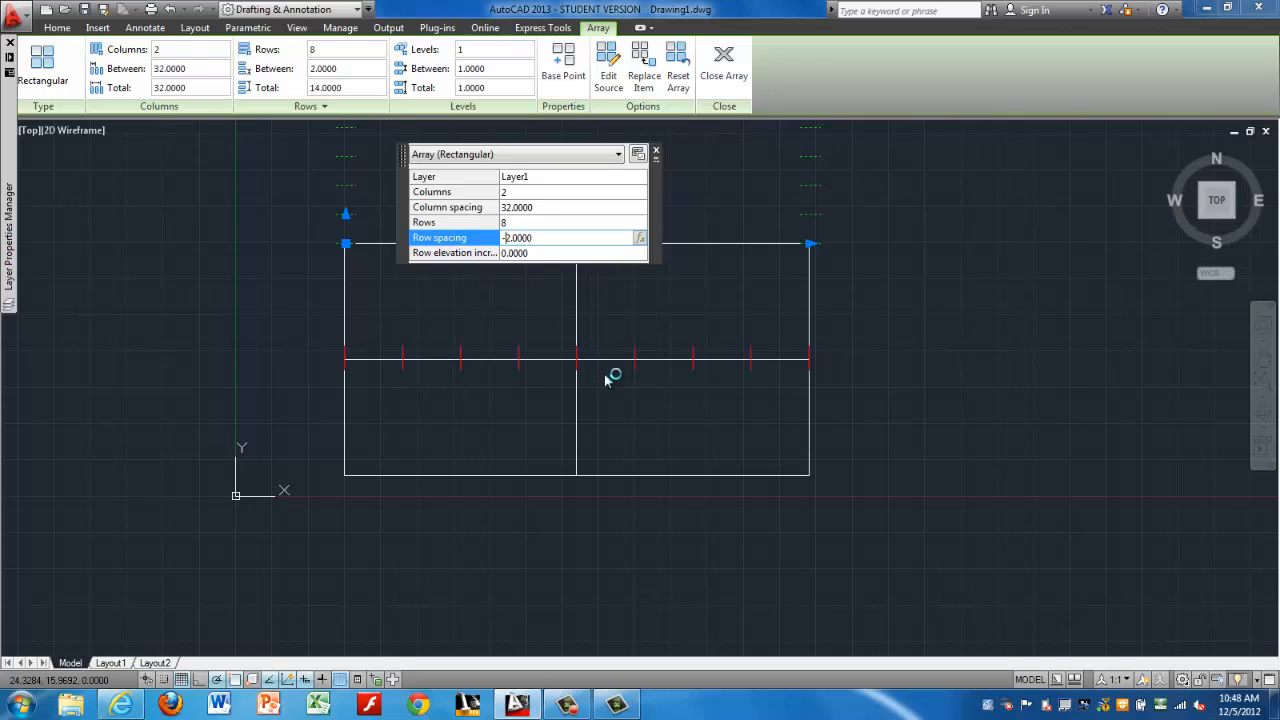
{"action": "key", "text": "Return"}
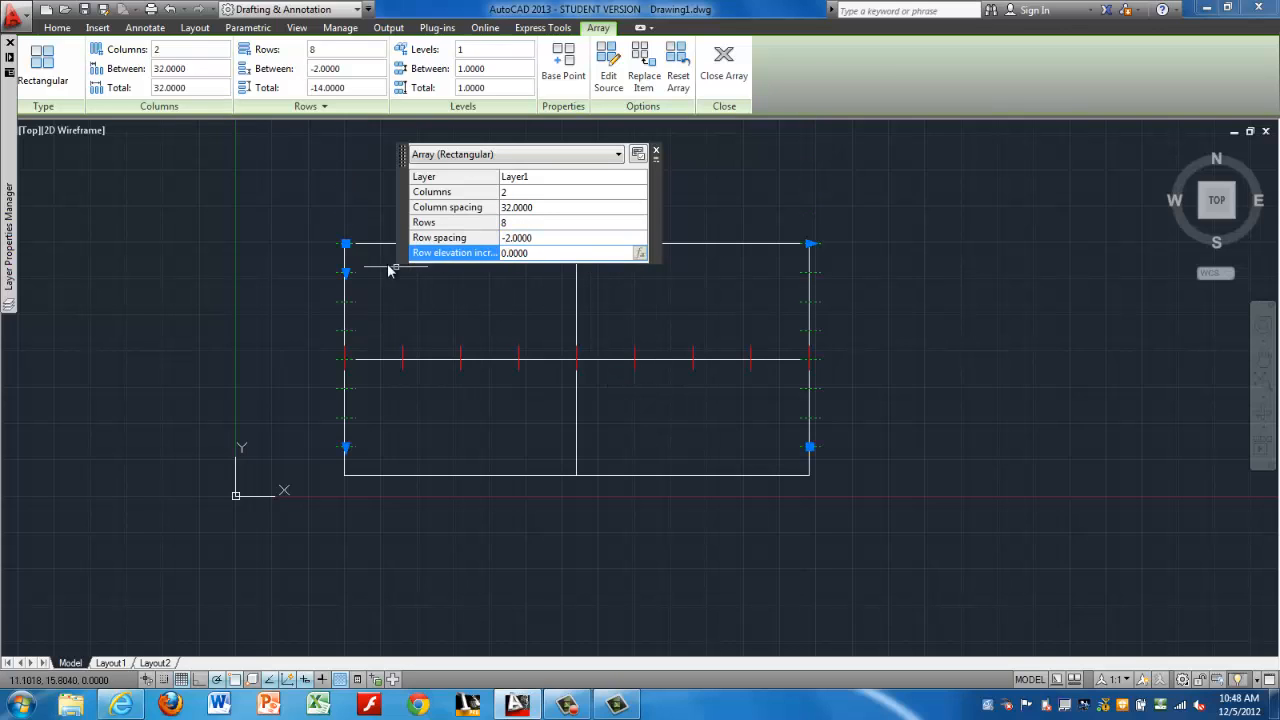
{"action": "mouse_move", "coordinate": [347, 272]}
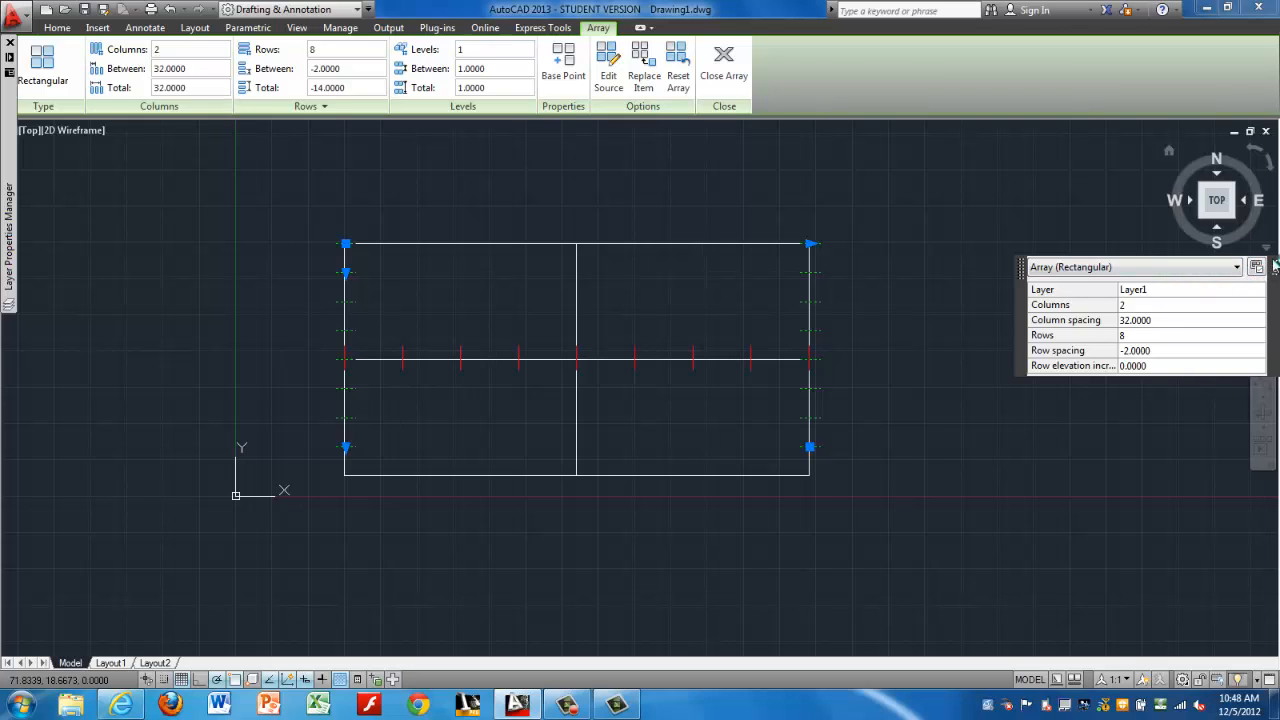
{"action": "left_click", "coordinate": [1101, 430]}
{"action": "left_click", "coordinate": [1097, 429]}
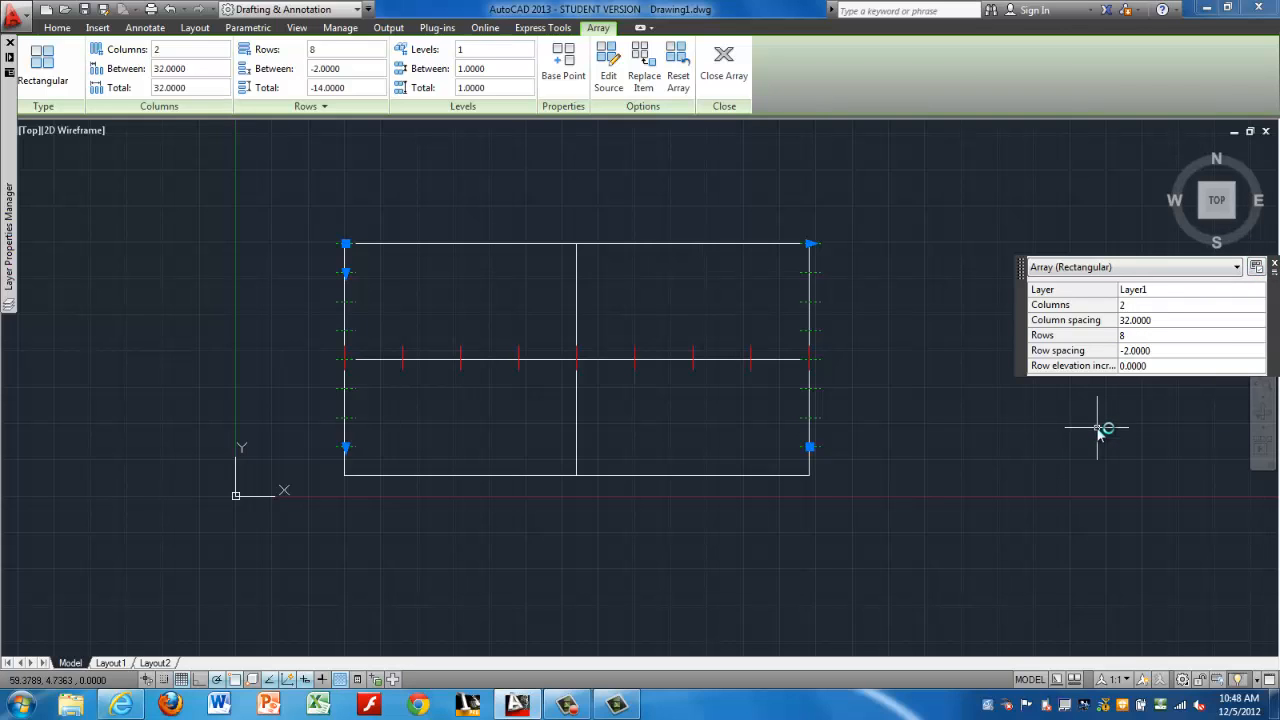
{"action": "key", "text": "Escape"}
{"action": "left_click", "coordinate": [993, 335]}
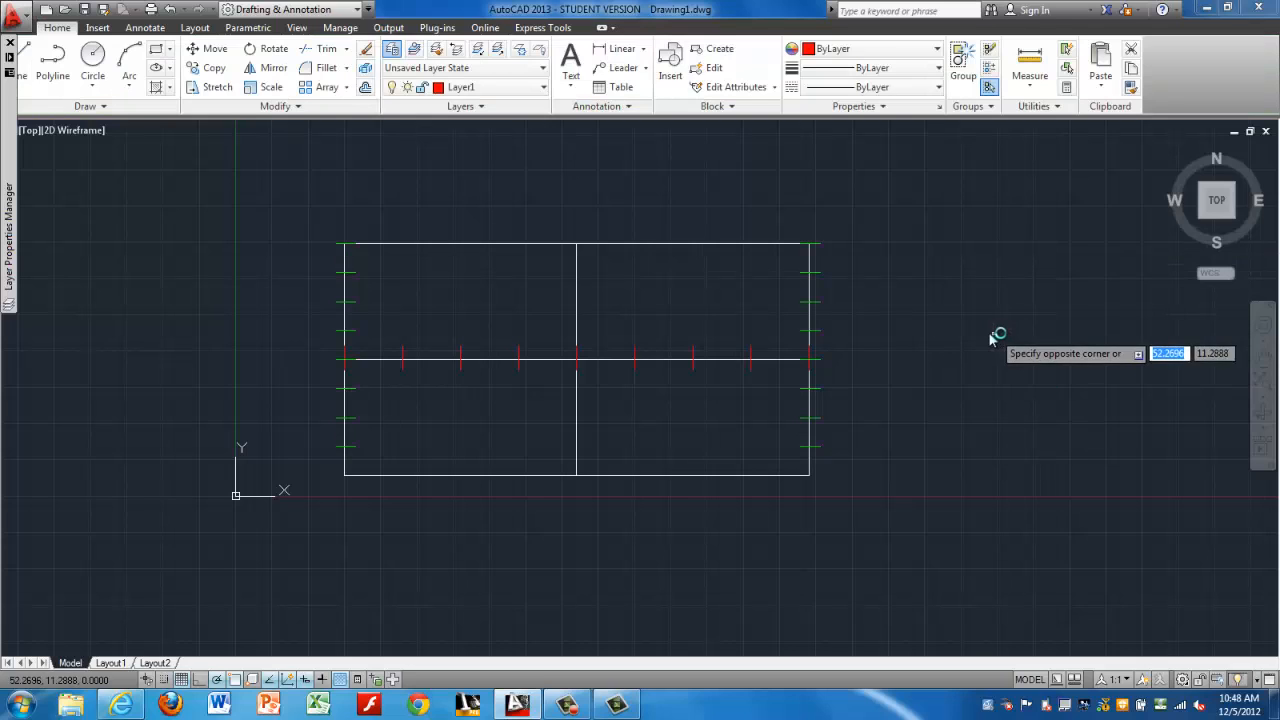
{"action": "left_click", "coordinate": [1168, 388]}
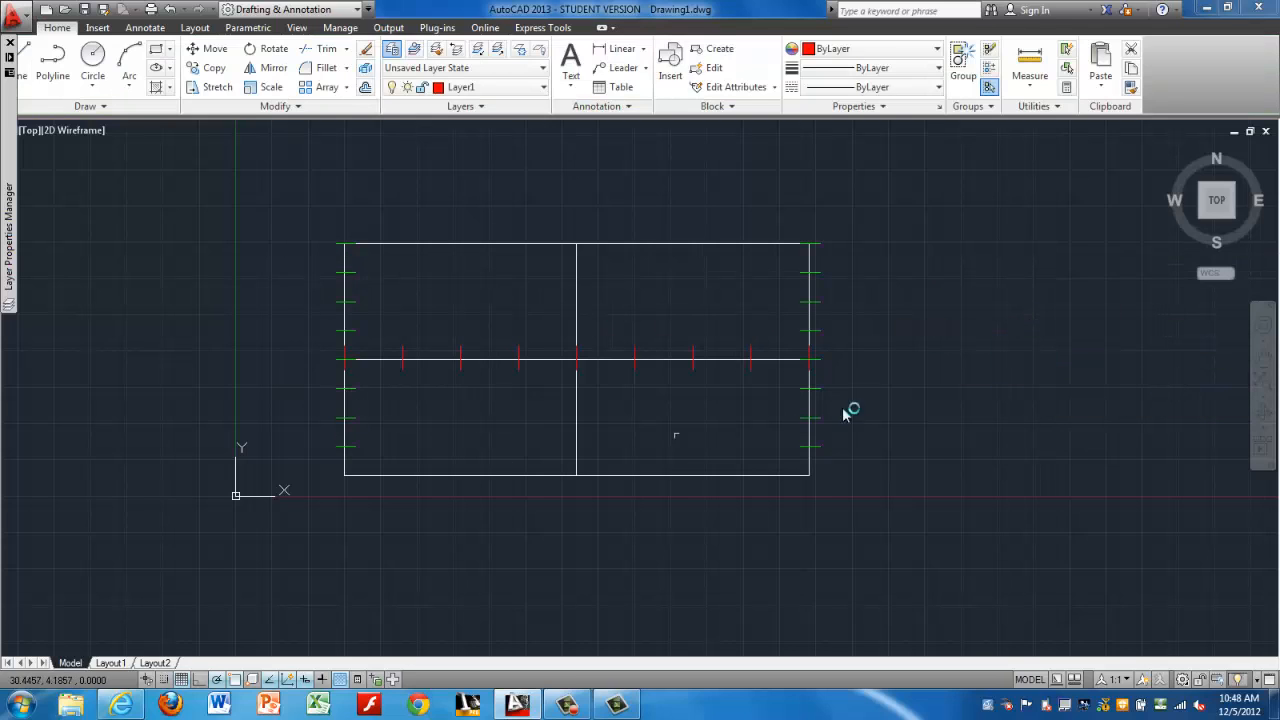